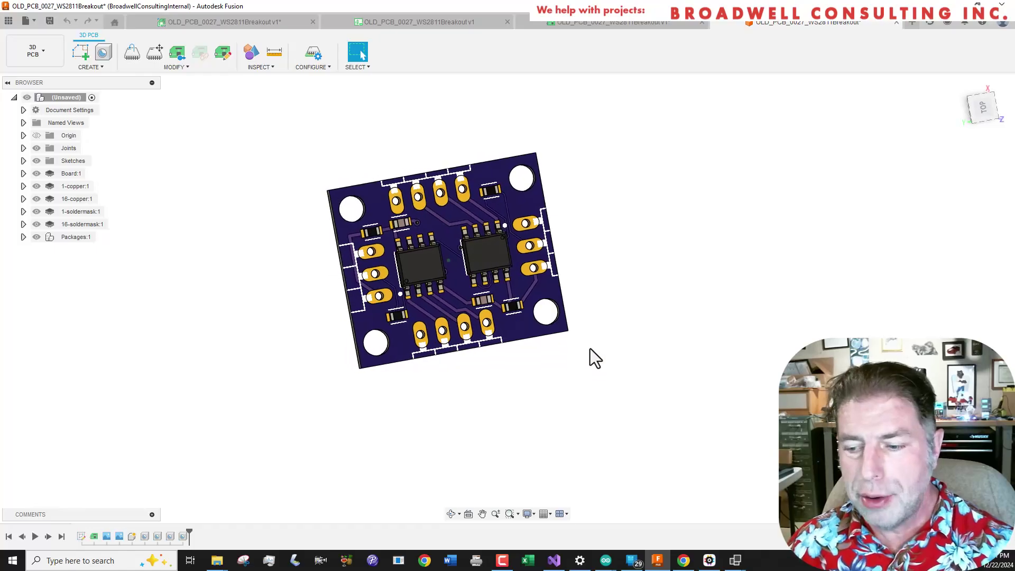
Browse the WS2811 and BTF-LIGHTING WS2812B Amazon listings, then zoom out the board view
left_click(686, 560)
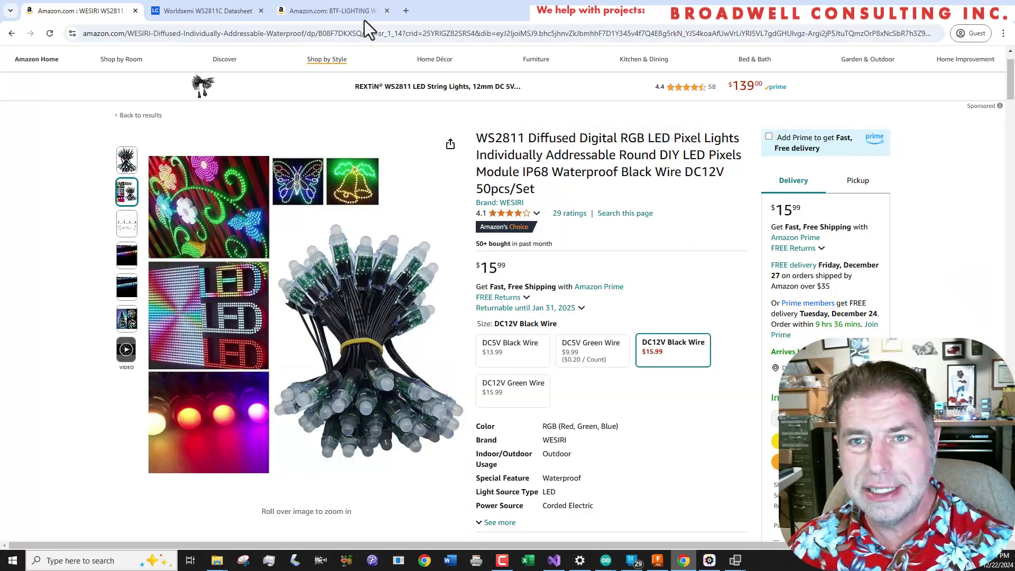
left_click(362, 12)
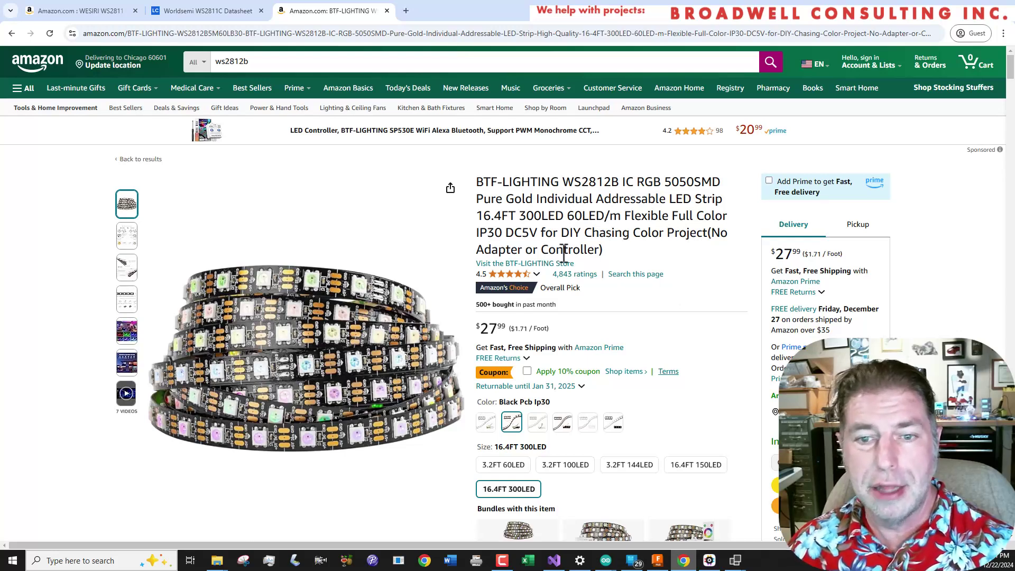
mouse_move(158, 230)
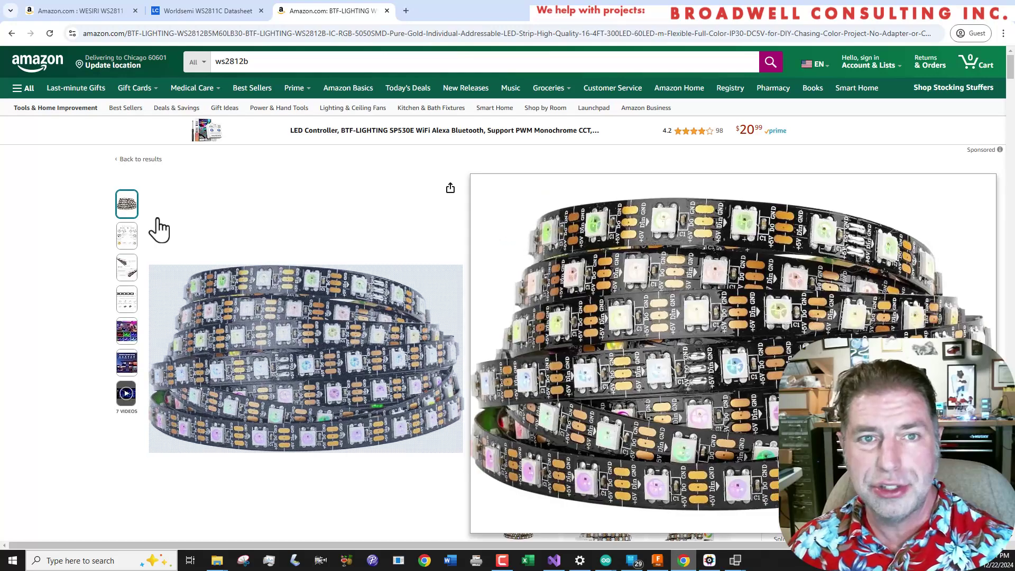
left_click(71, 15)
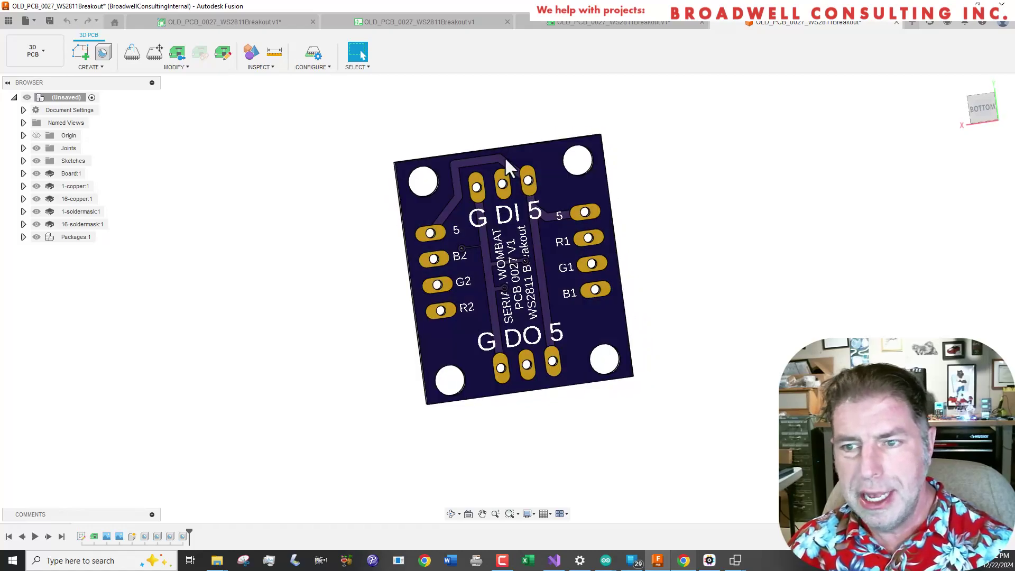
scroll(550, 174, "down", 2)
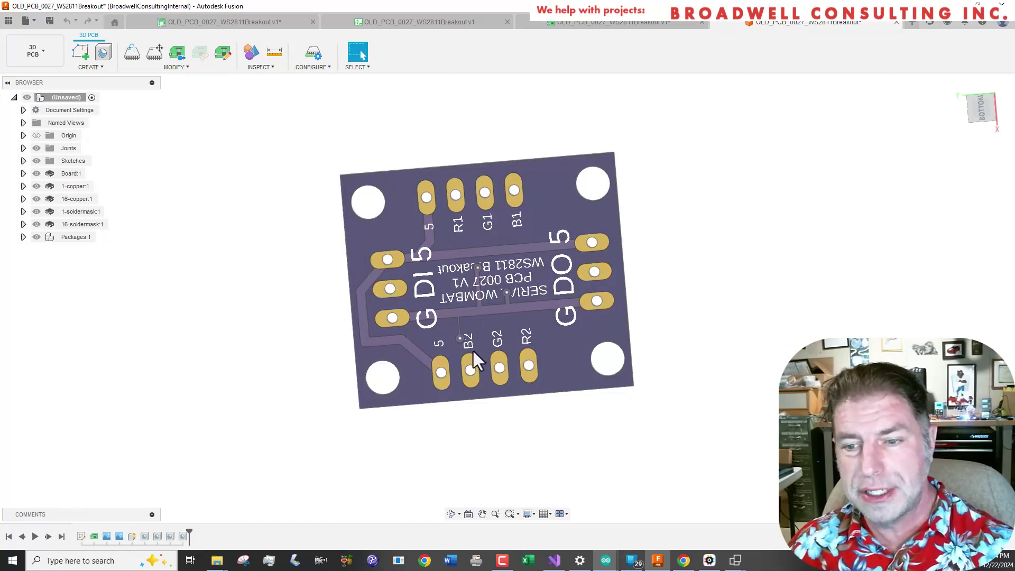
Orbit the board from its underside around to the component side with the two ICs
middle_click_drag(471, 360, 540, 185, "shift")
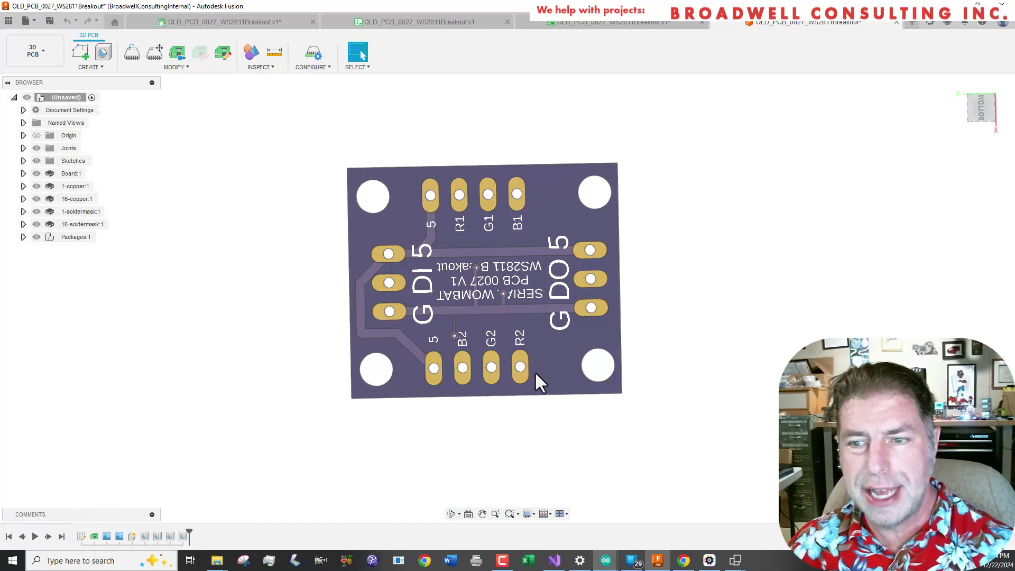
middle_click_drag(535, 372, 471, 367, "shift")
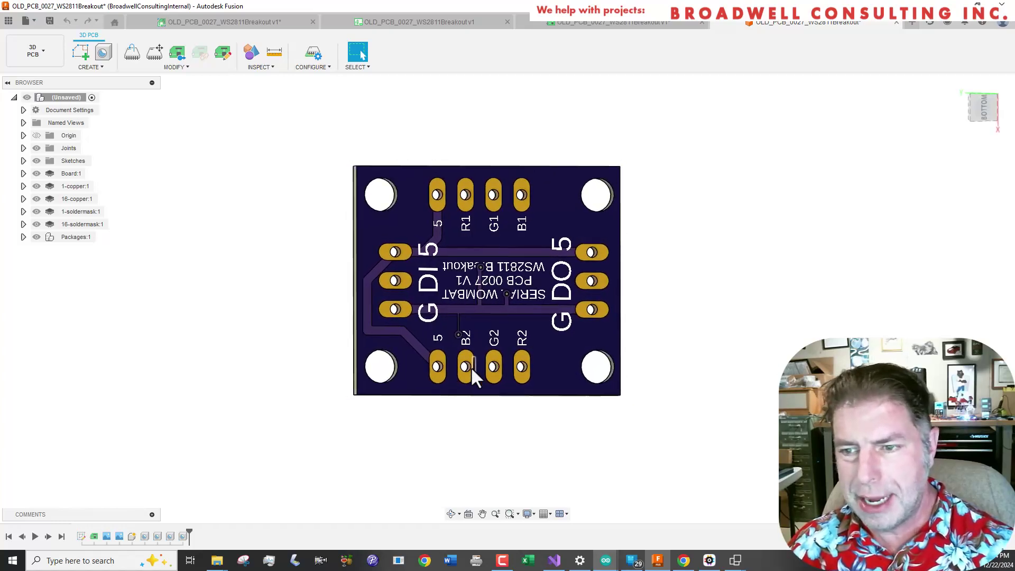
middle_click_drag(471, 367, 420, 280, "shift")
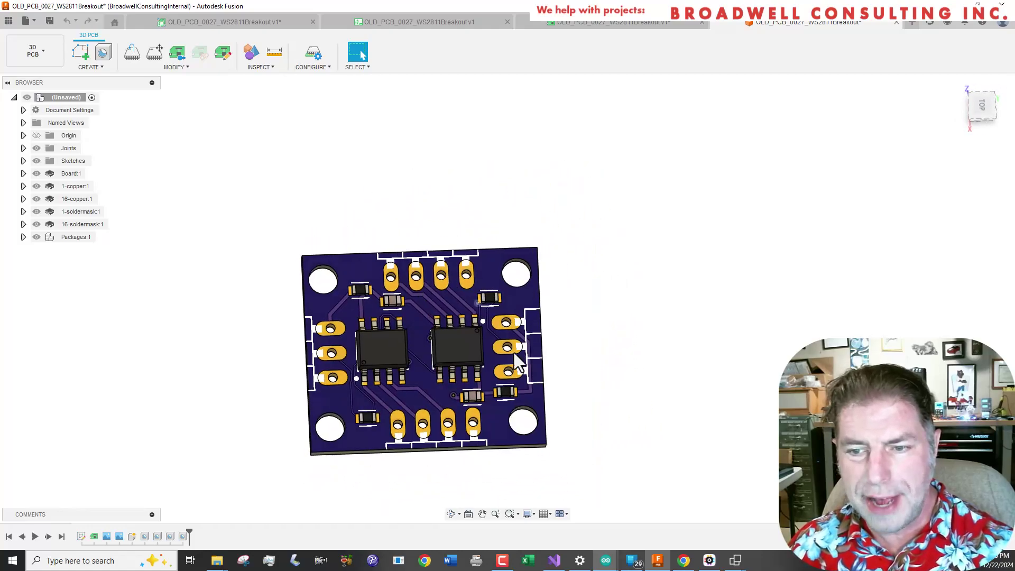
scroll(446, 433, "up", 1)
middle_click_drag(419, 431, 419, 277, "shift")
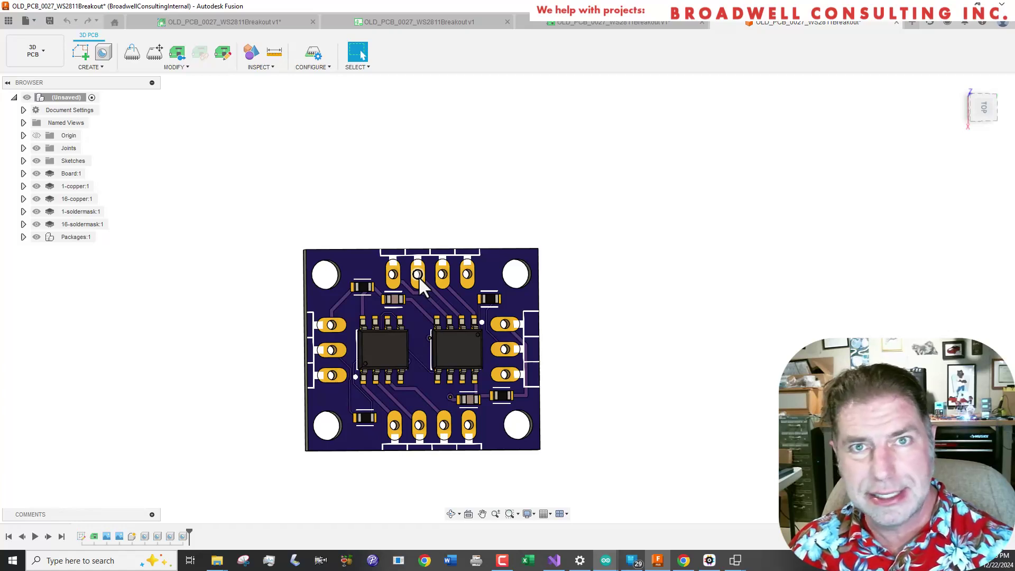
Orbit the board model slightly
middle_click_drag(418, 277, 384, 350, "shift")
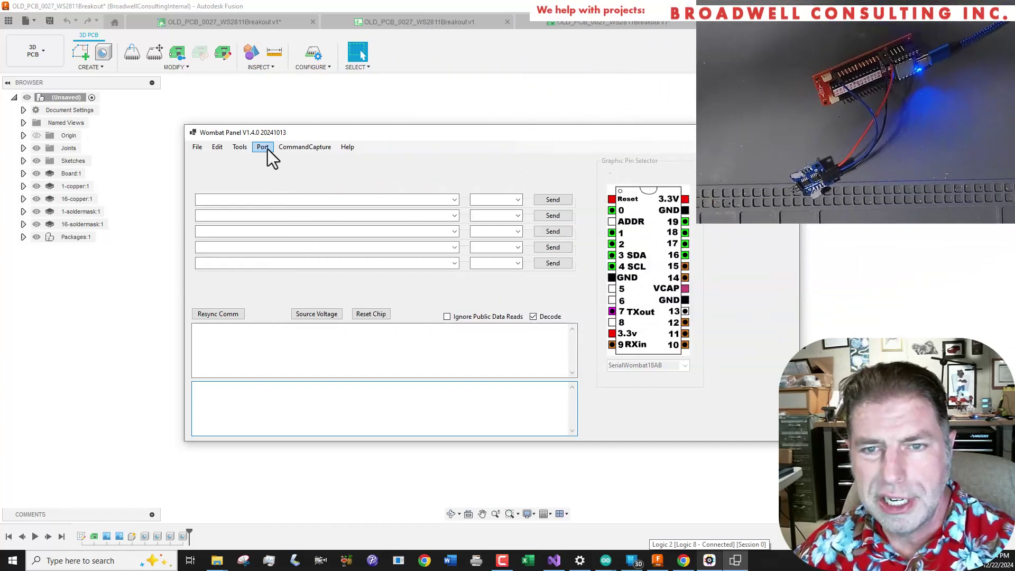
Open a serial connection on COM9 as a XIAO SAMD21 and select pin 19
left_click(267, 149)
left_click(277, 160)
left_click(271, 151)
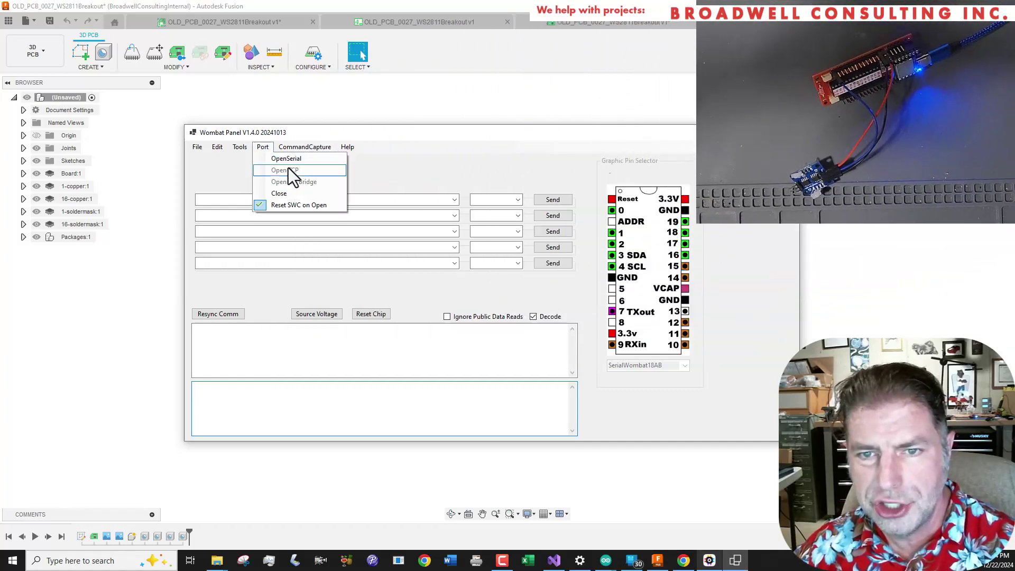
left_click(282, 156)
left_click(455, 244)
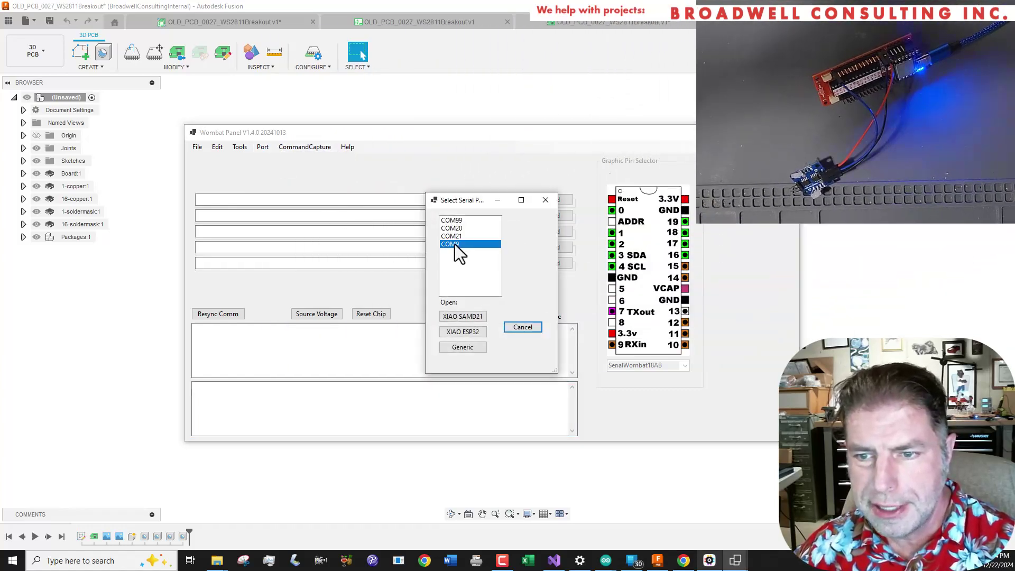
left_click(464, 318)
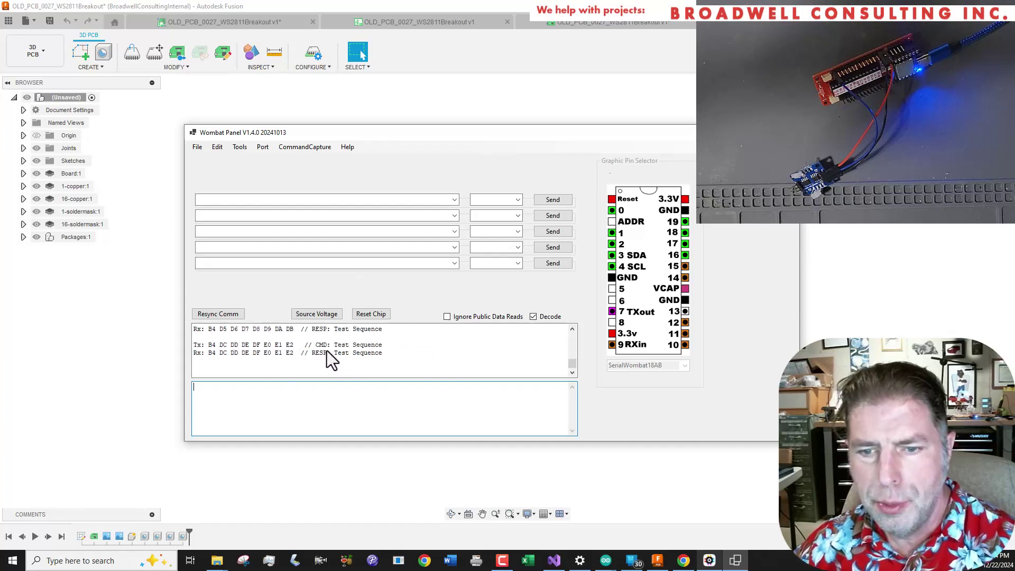
left_click(686, 221)
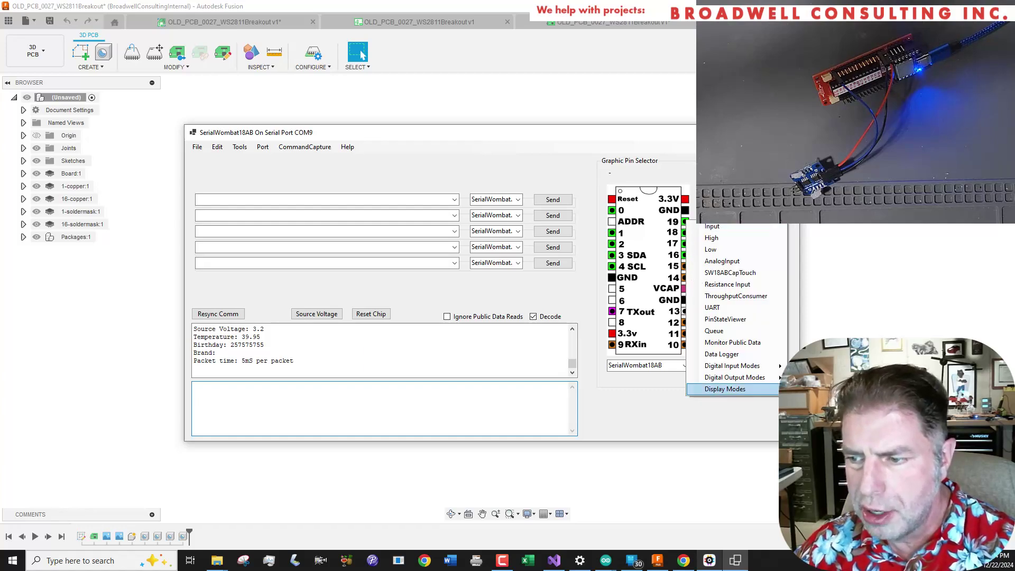
Open the WS2812 form for the pin and enter 2 as the LED count
left_click(810, 389)
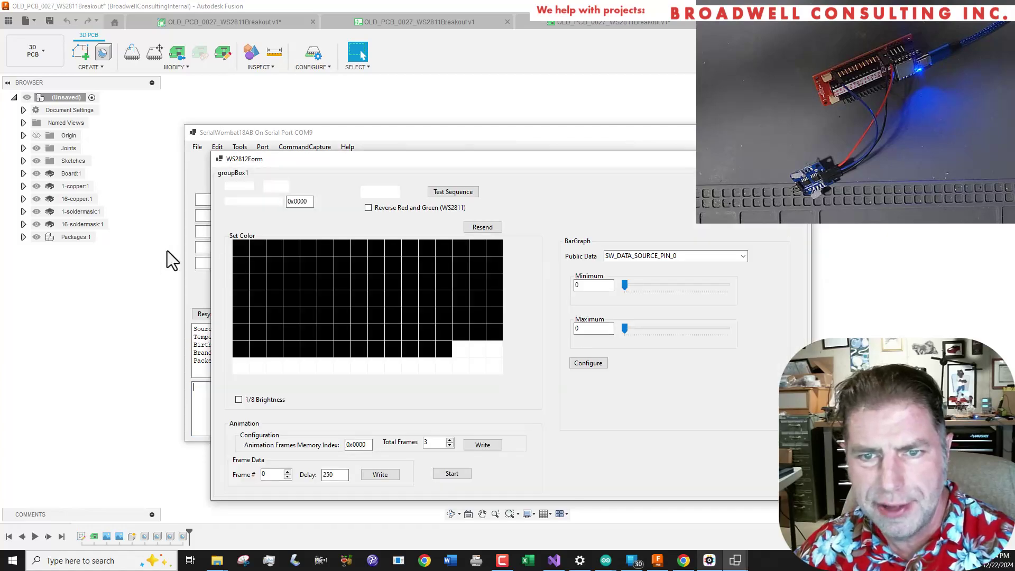
double_click(270, 186)
type("2")
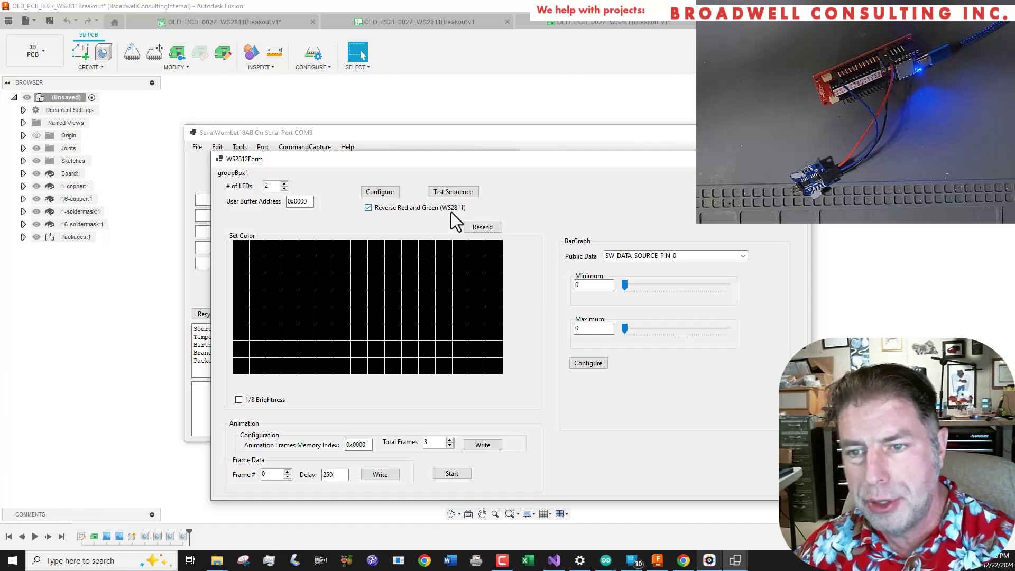
Apply the 2-LED configuration and set the first LED to red
left_click(382, 193)
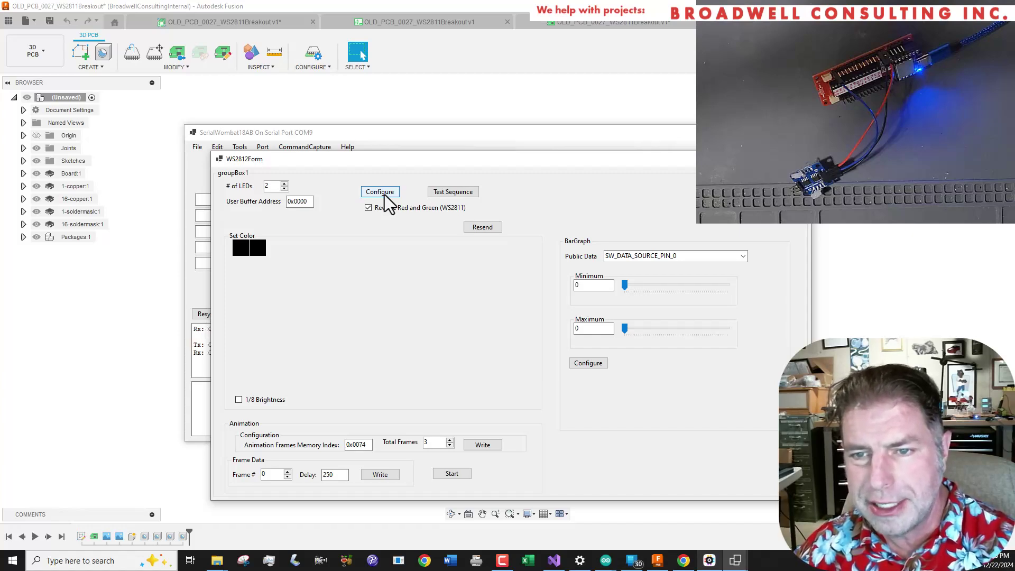
left_click(243, 250)
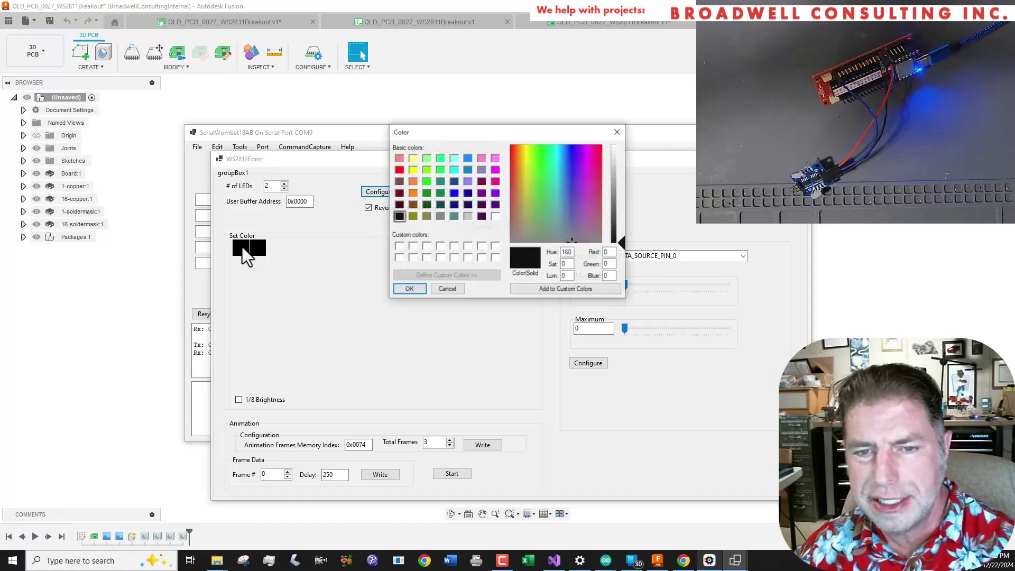
left_click(399, 170)
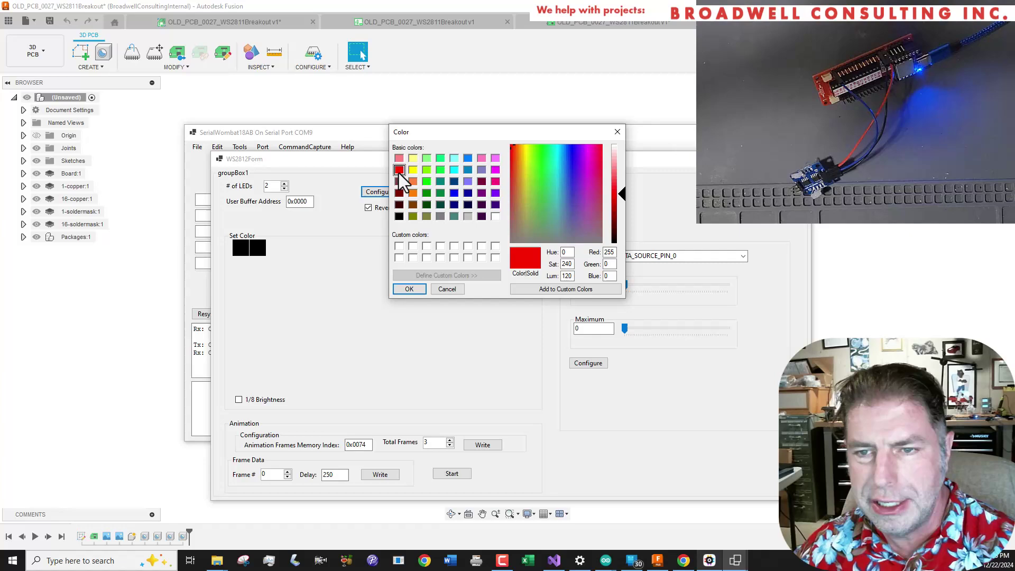
left_click(409, 290)
Change the first LED to green, then to blue
left_click(244, 248)
left_click(426, 182)
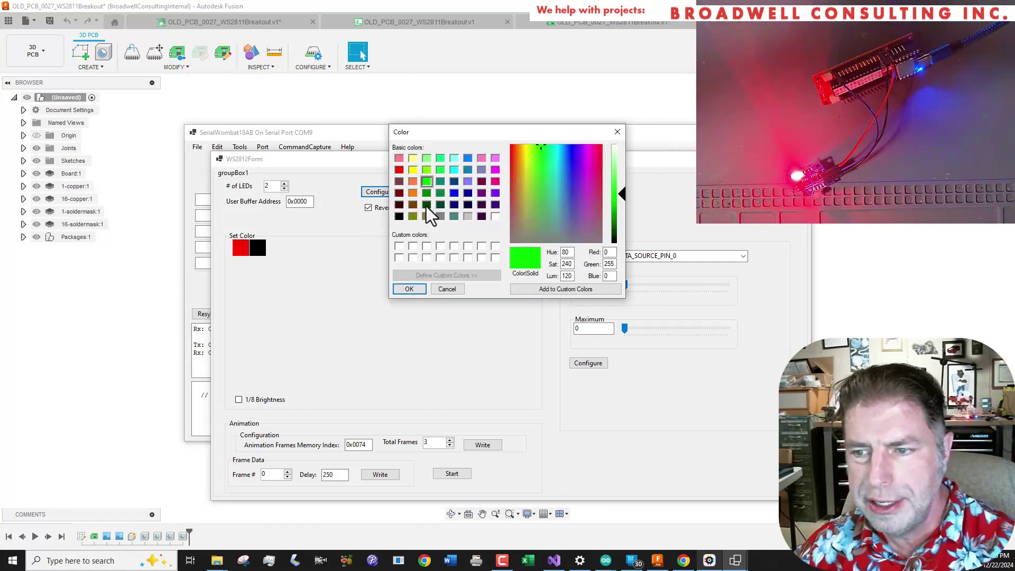
left_click(405, 290)
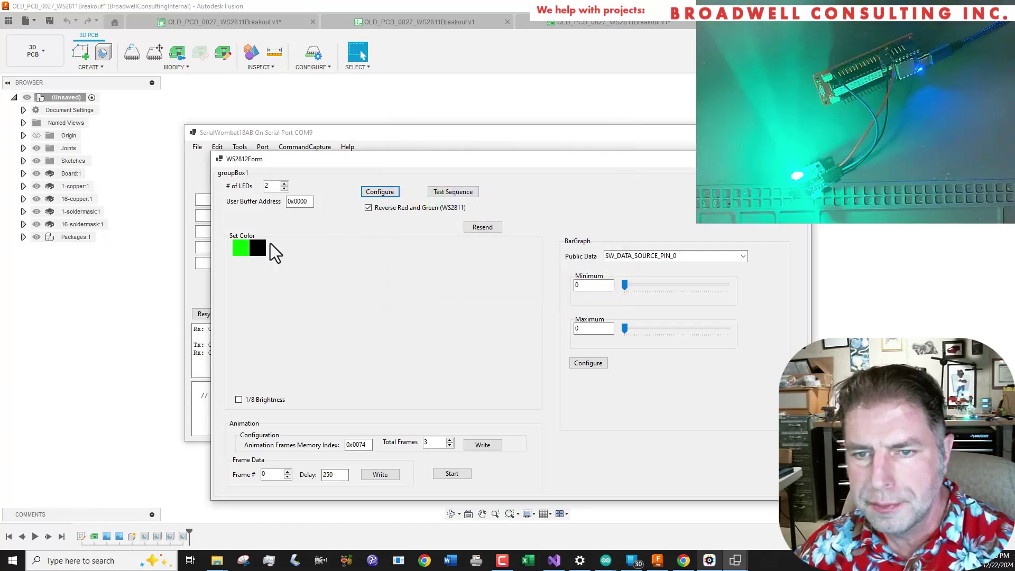
left_click(248, 249)
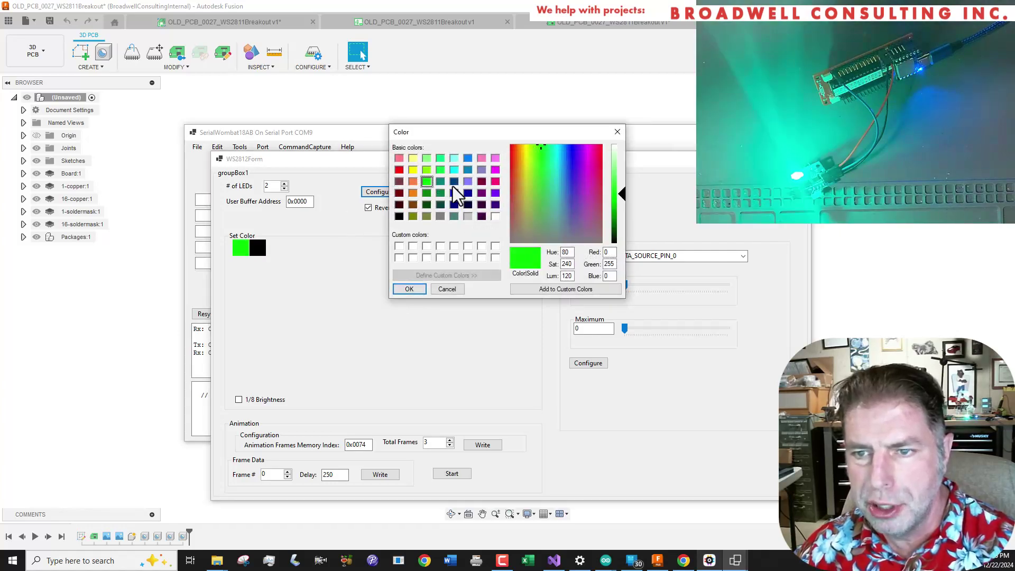
left_click(454, 194)
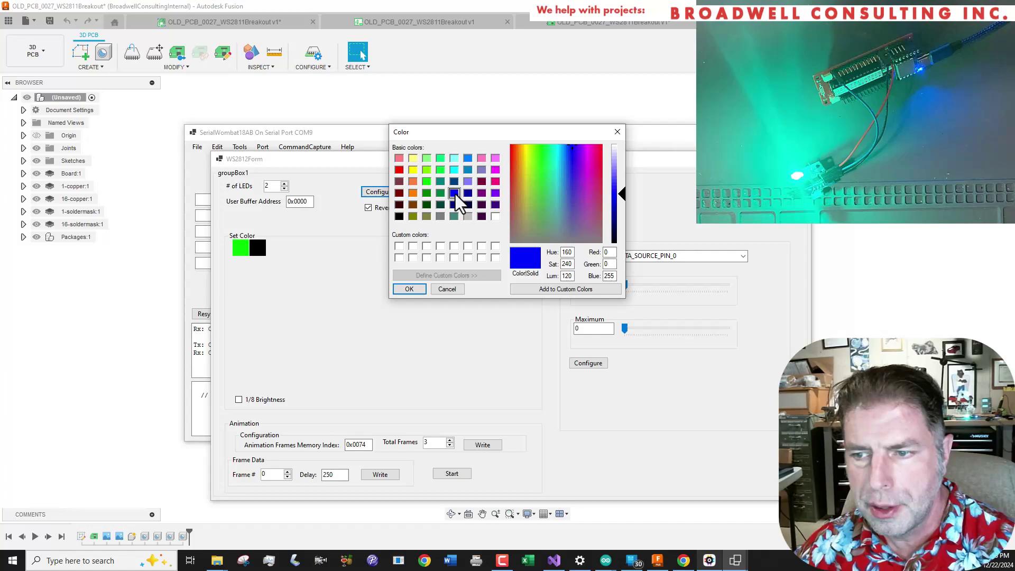
left_click(404, 285)
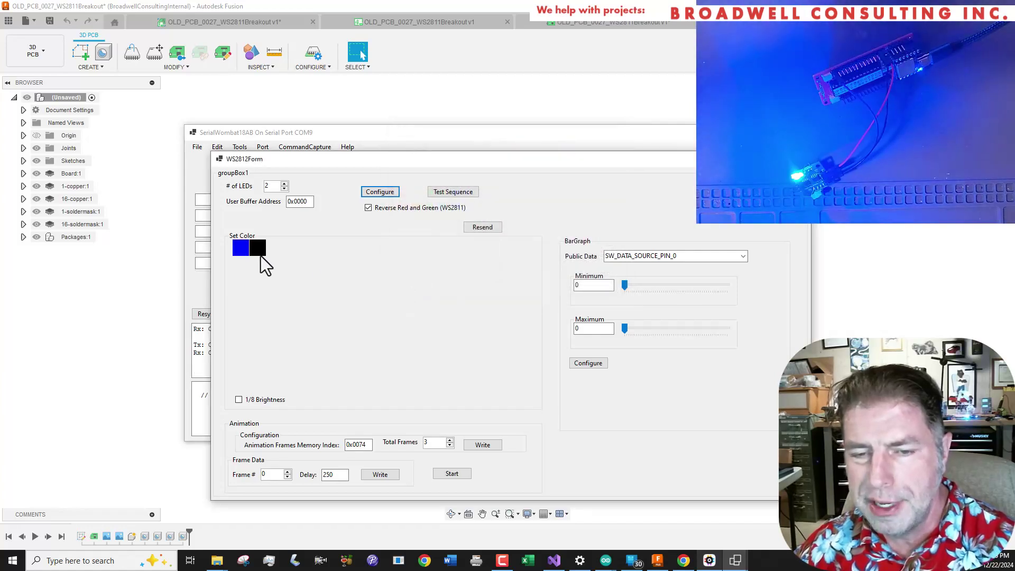
Set the second LED to red
left_click(264, 249)
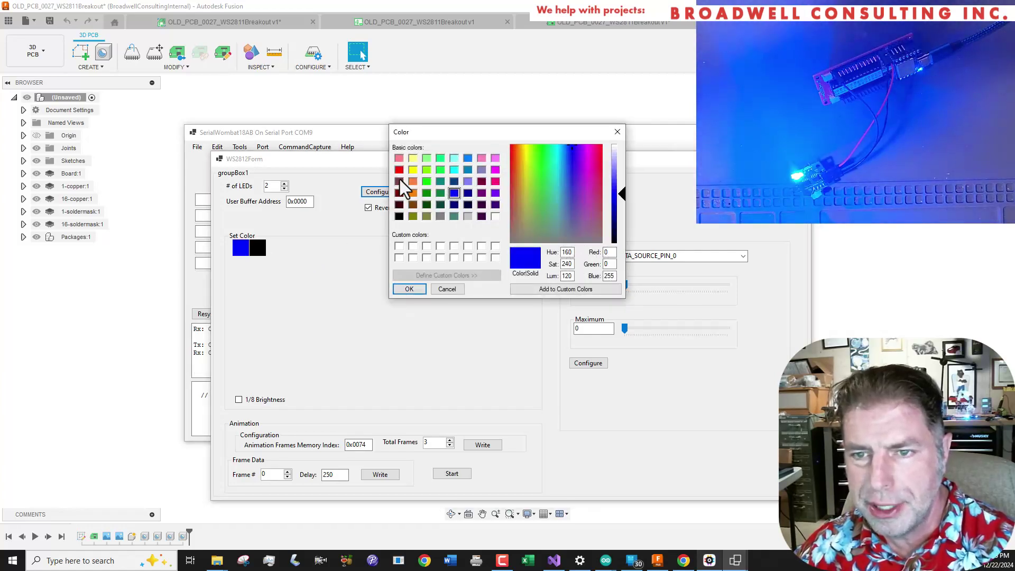
left_click(399, 169)
left_click(408, 289)
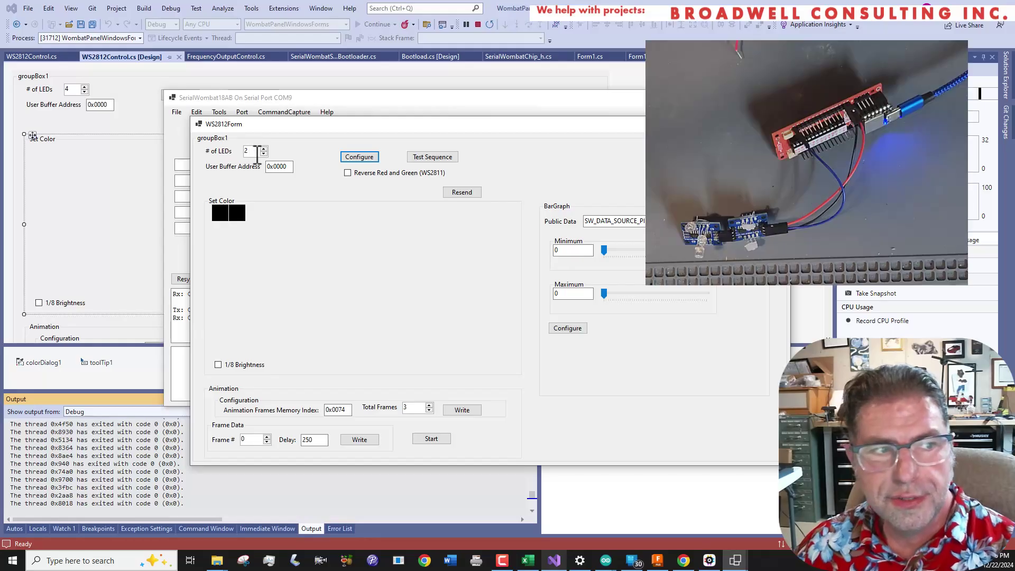
Change the LED count to 3, apply it, and tick Reverse Red and Green (WS2811)
double_click(257, 154)
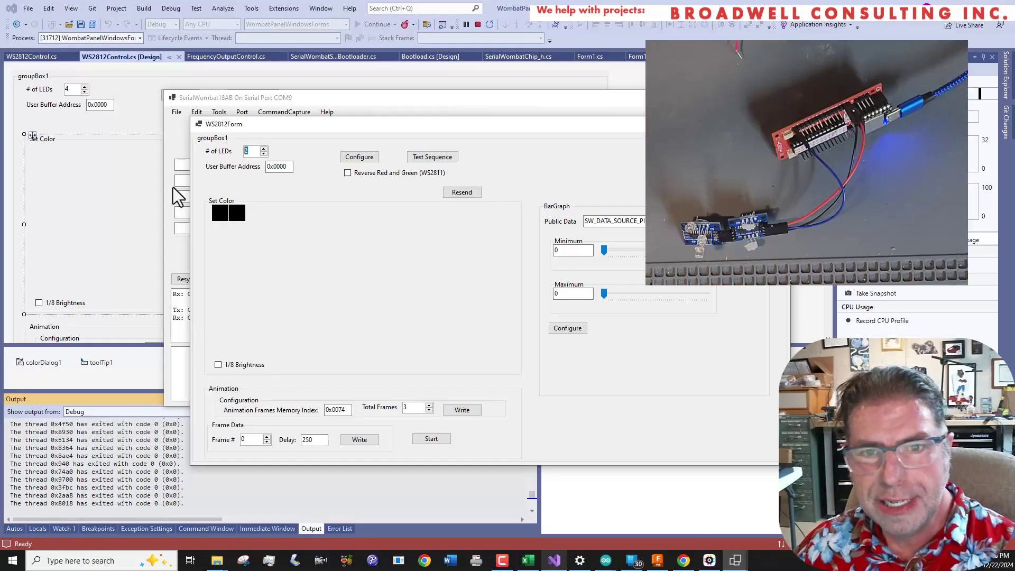
type("3")
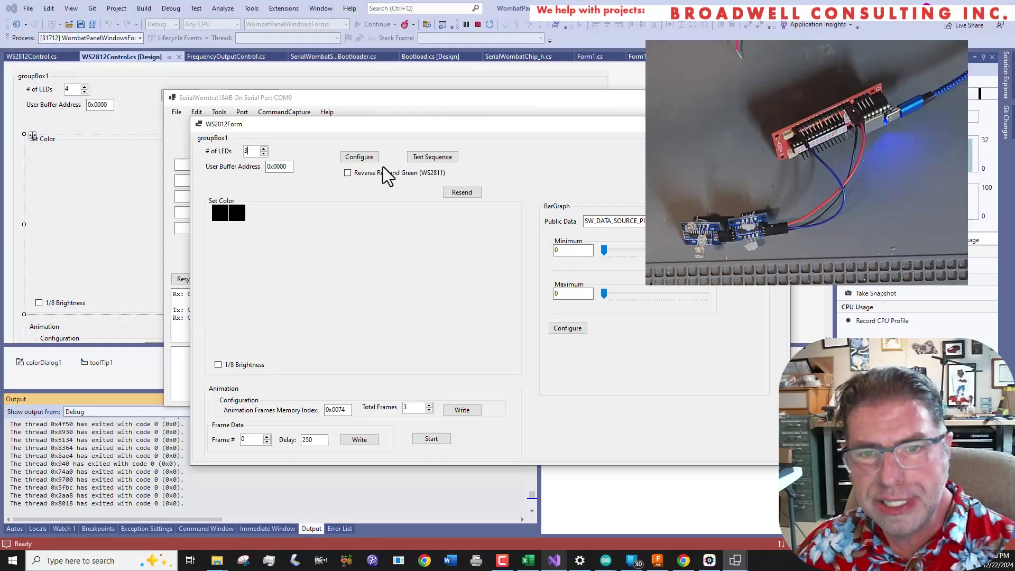
left_click(365, 158)
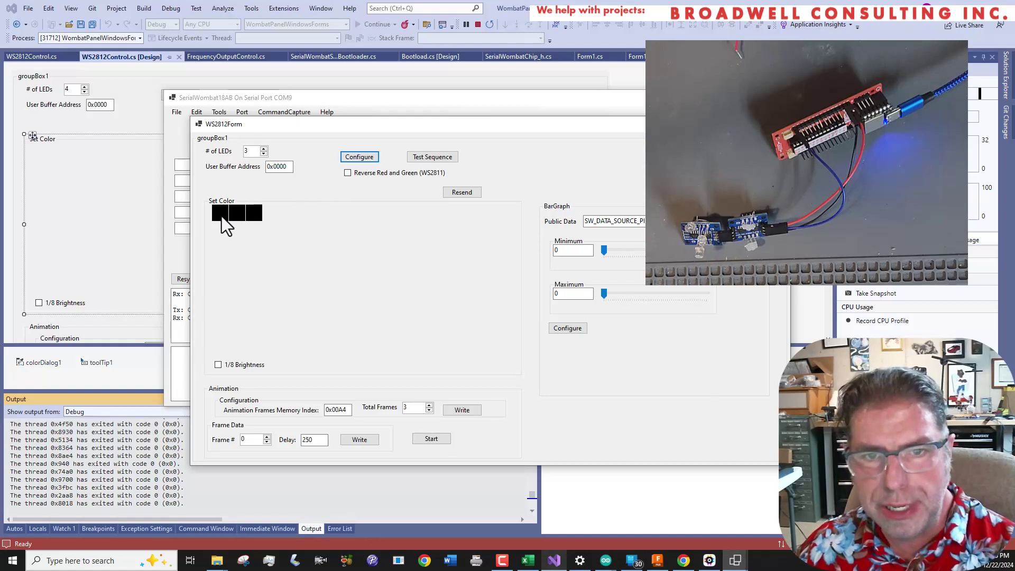
left_click(348, 173)
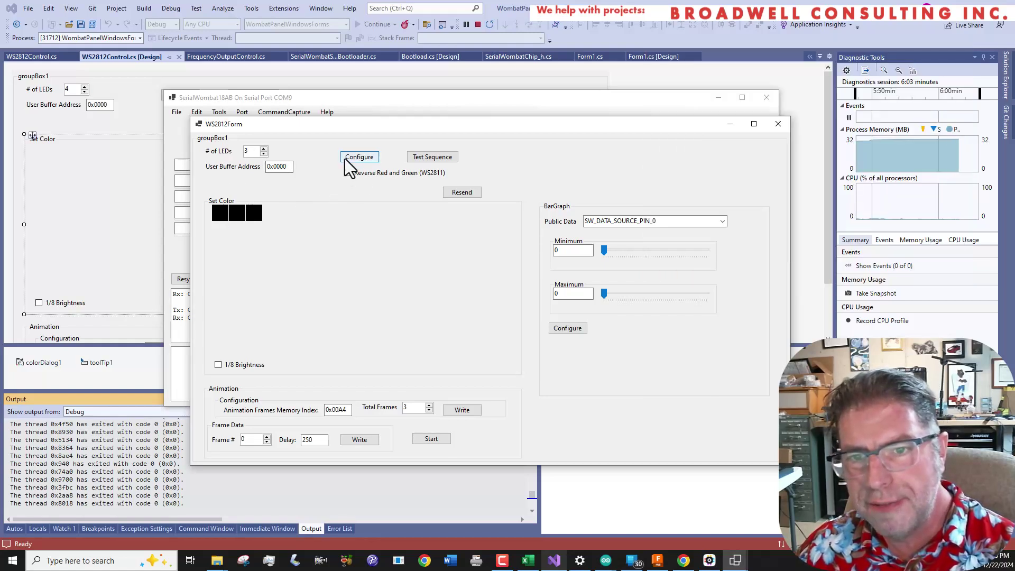
left_click(243, 152)
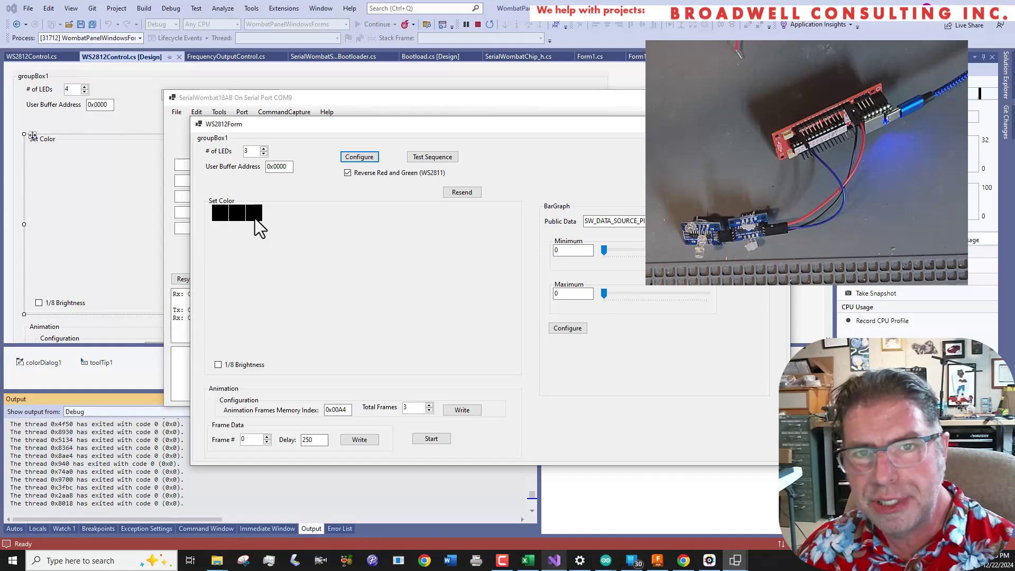
Cycle the third LED through red, green and blue
left_click(255, 218)
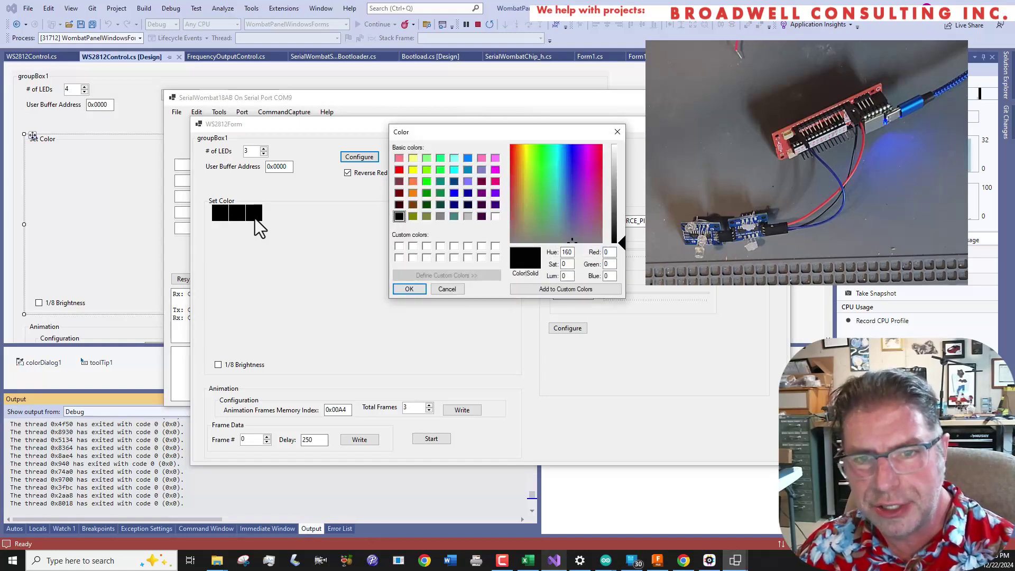
left_click(399, 169)
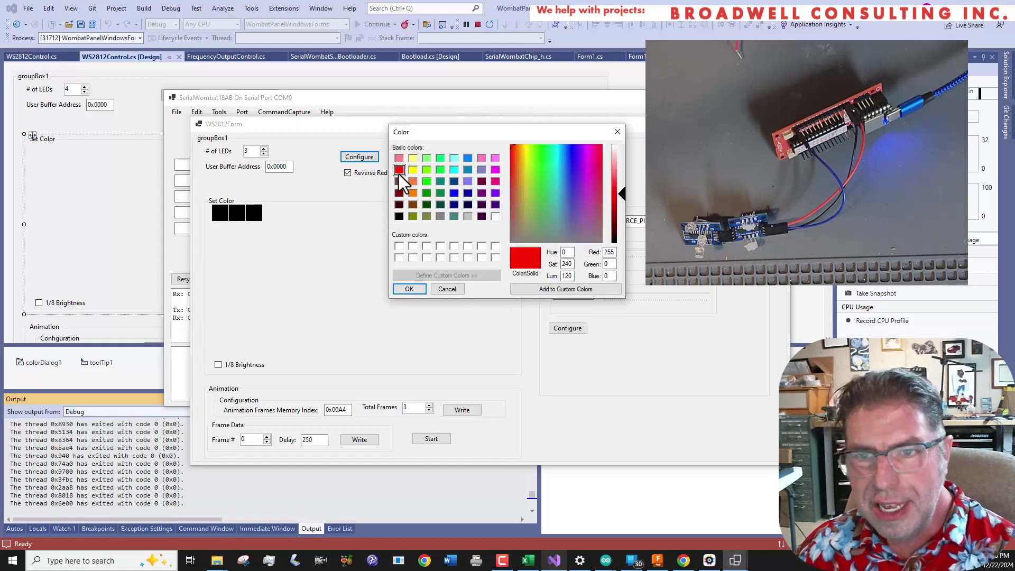
left_click(409, 289)
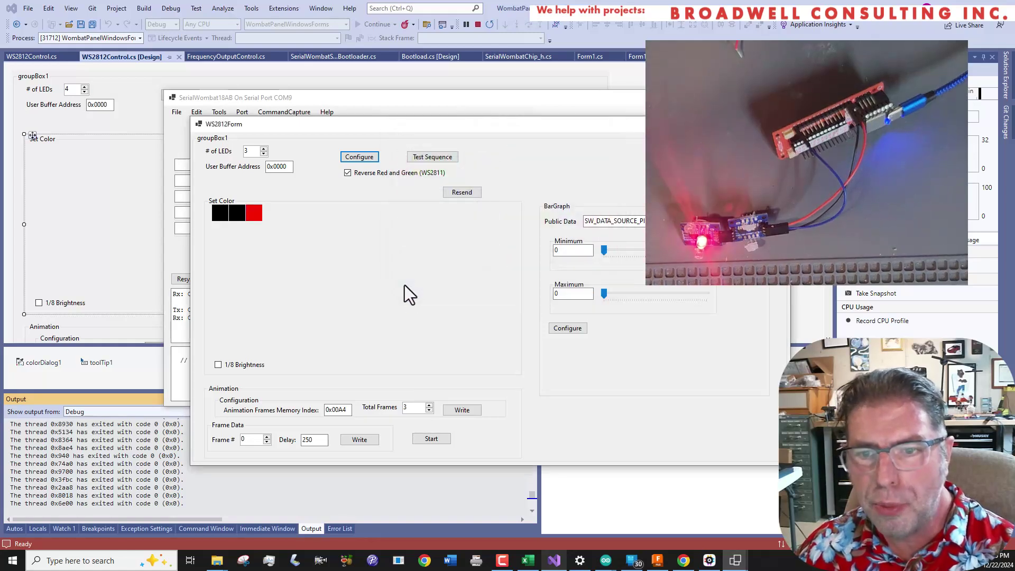
left_click(256, 214)
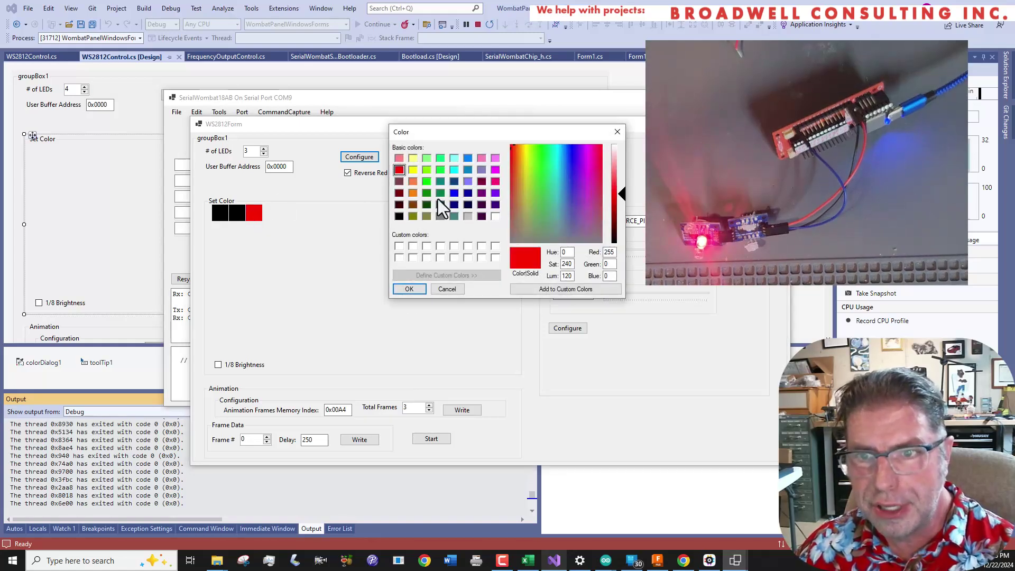
left_click(427, 181)
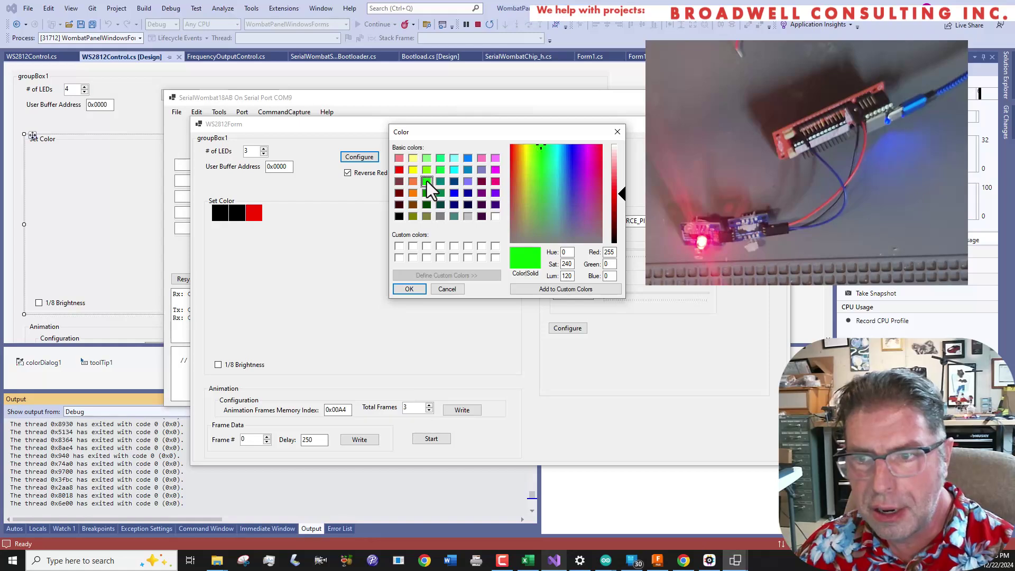
left_click(409, 289)
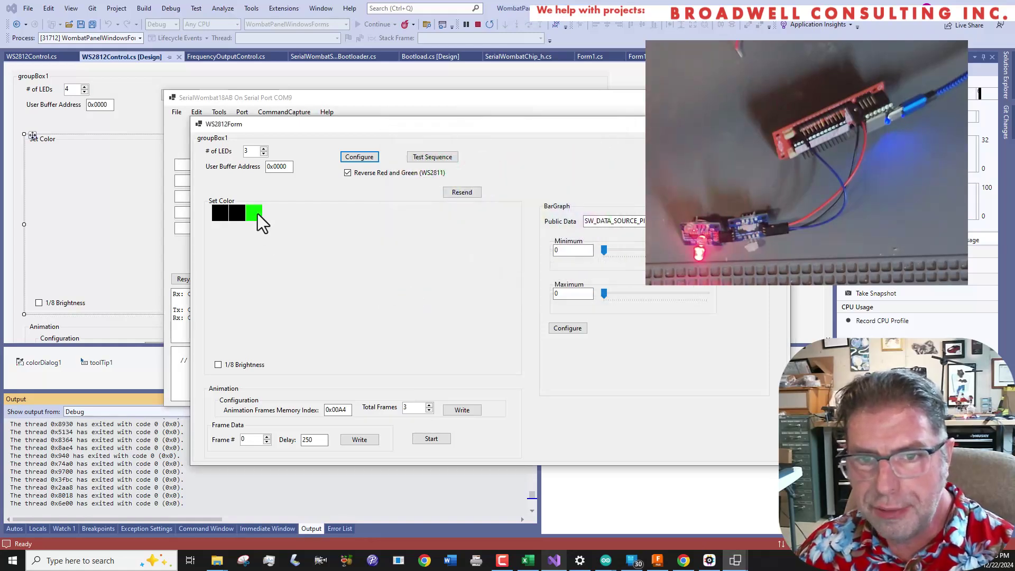
left_click(257, 213)
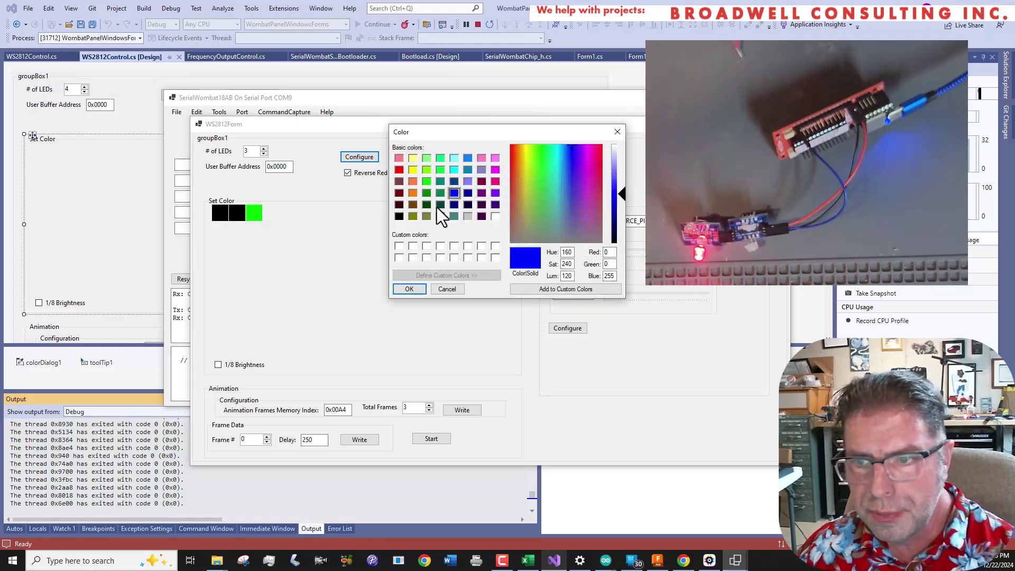
left_click(402, 290)
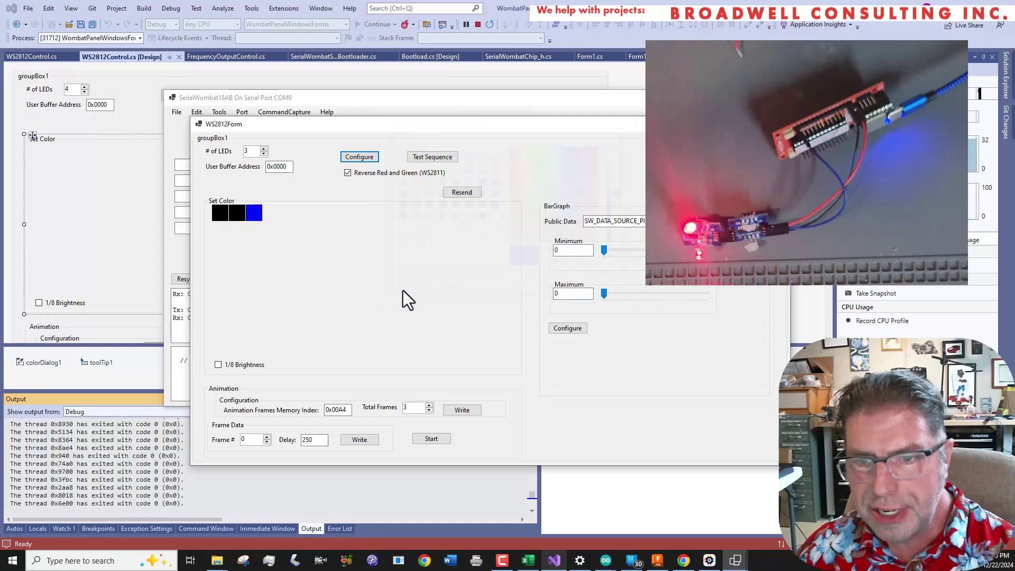
Cycle the third LED through yellow and magenta, leaving it white
left_click(259, 215)
left_click(413, 170)
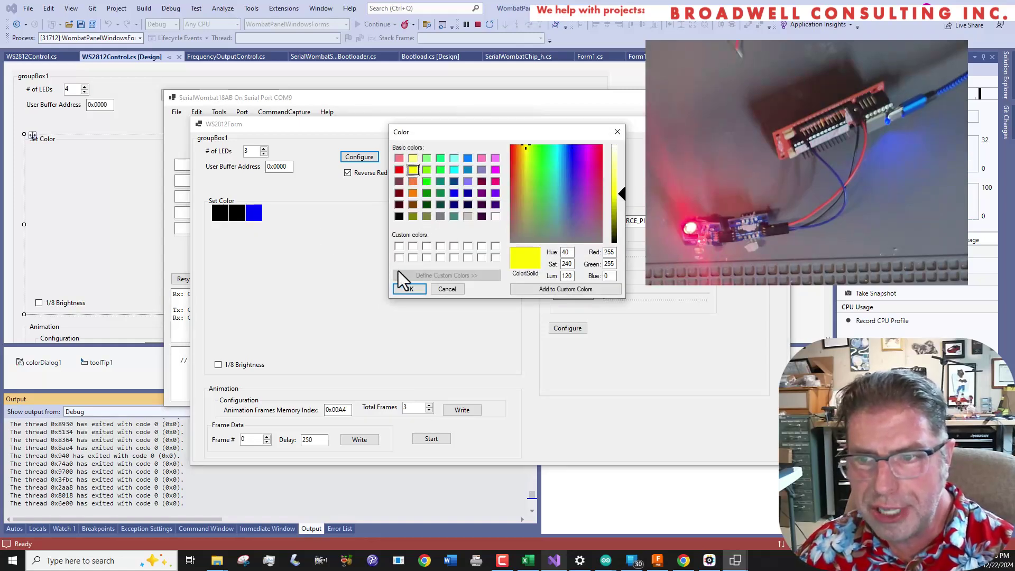
left_click(407, 290)
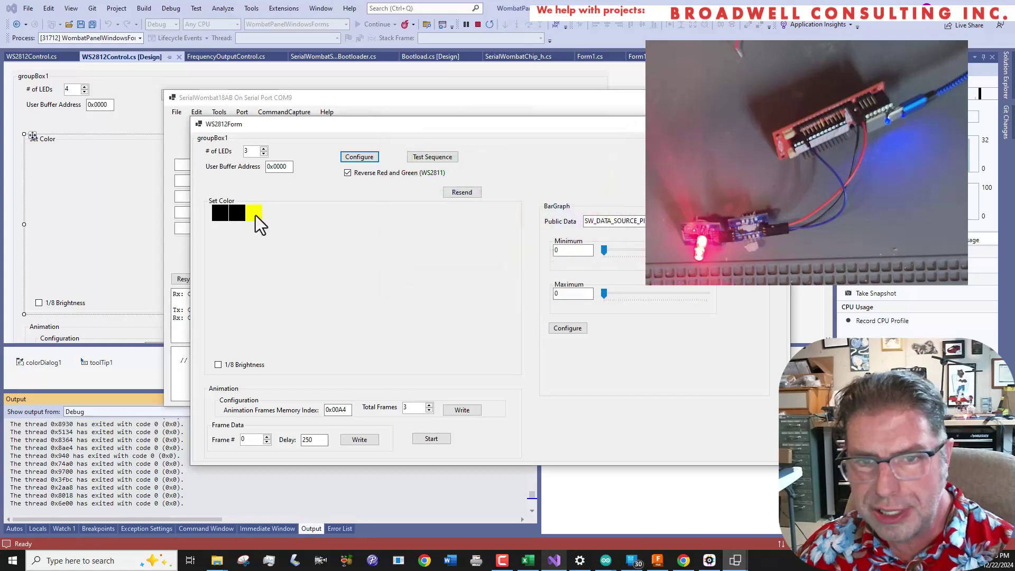
left_click(257, 213)
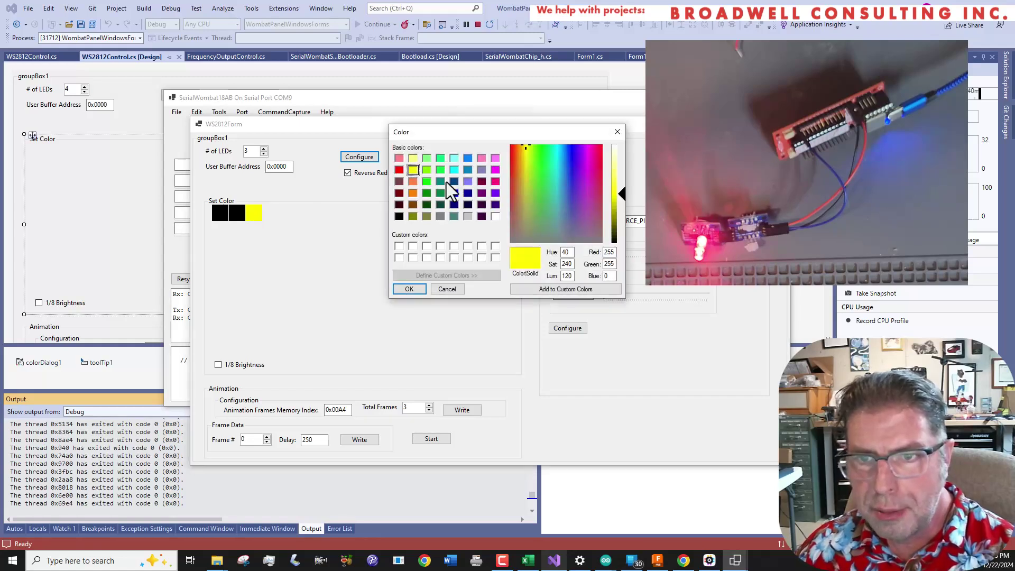
left_click(496, 158)
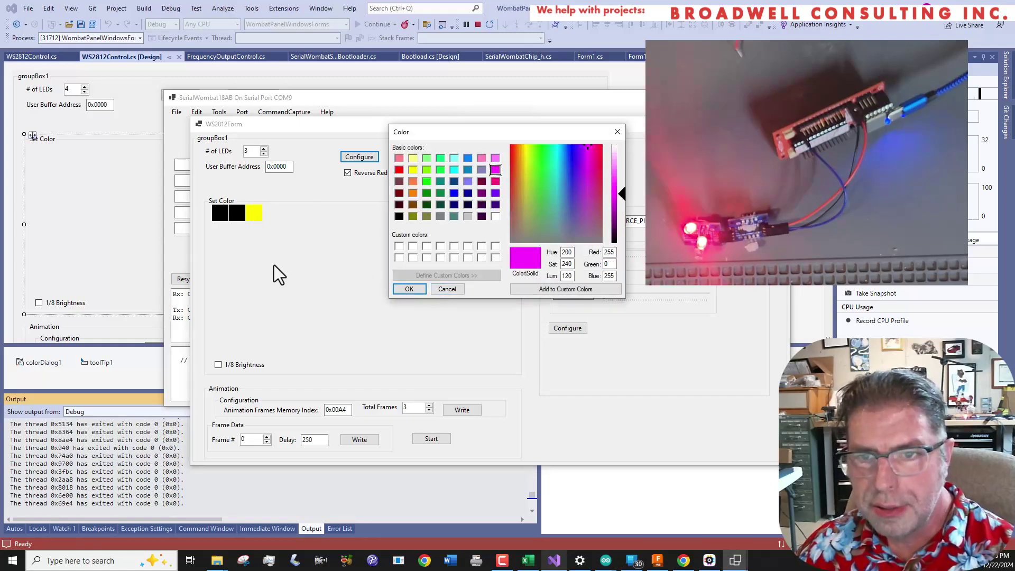
left_click(410, 289)
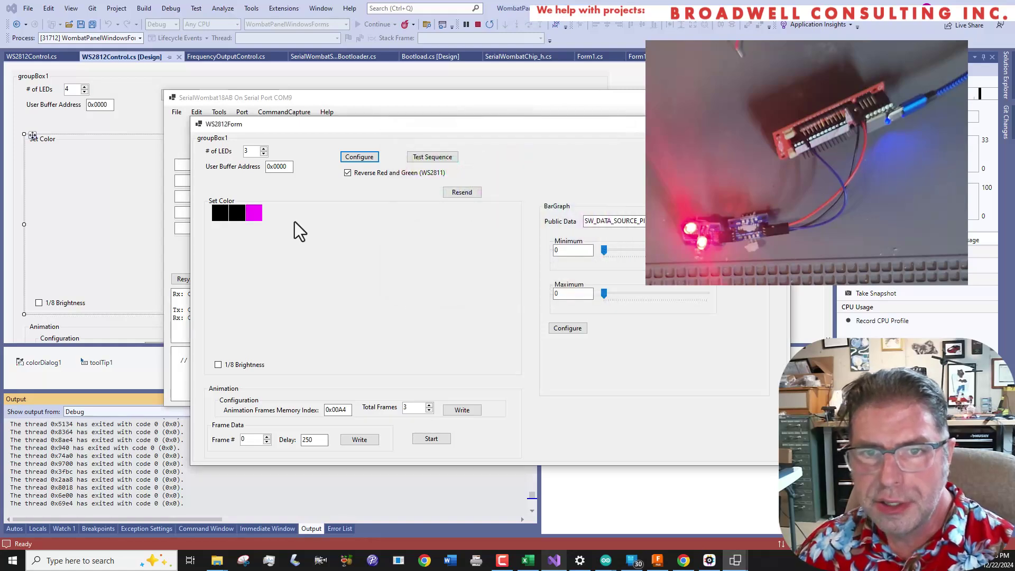
left_click(253, 213)
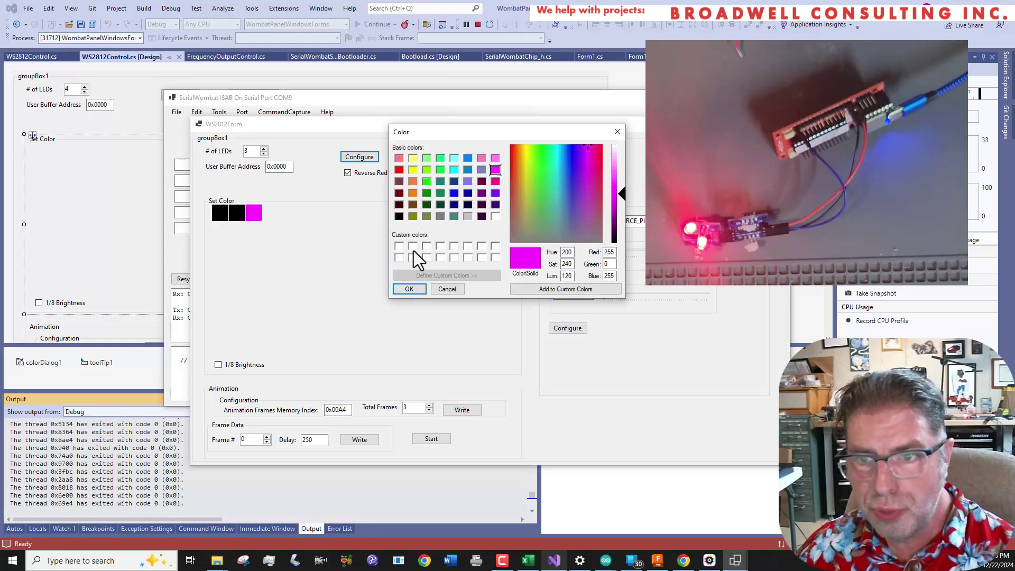
left_click(494, 216)
left_click(398, 288)
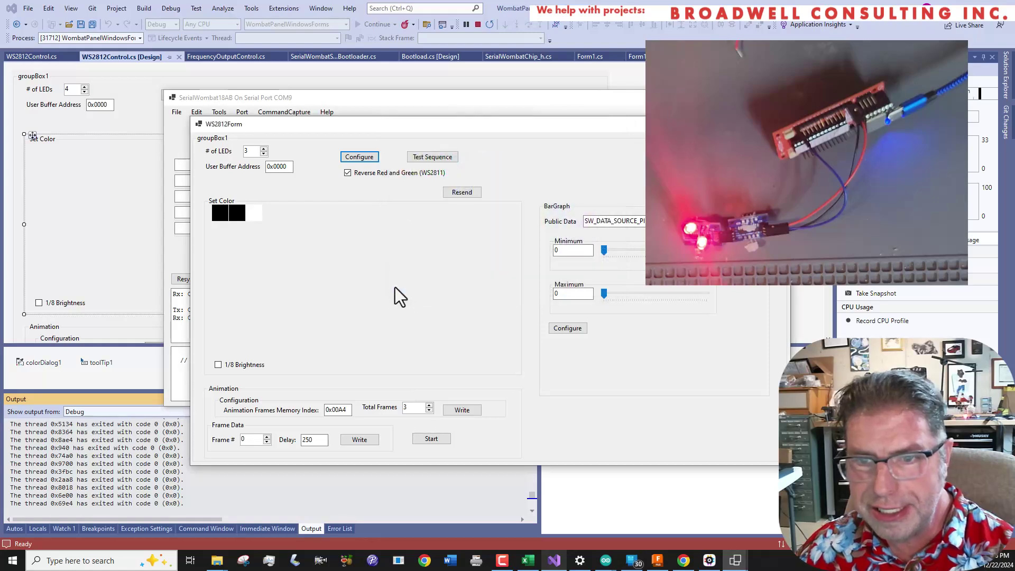
Set the first LED to dark blue and the second LED to green
left_click(219, 218)
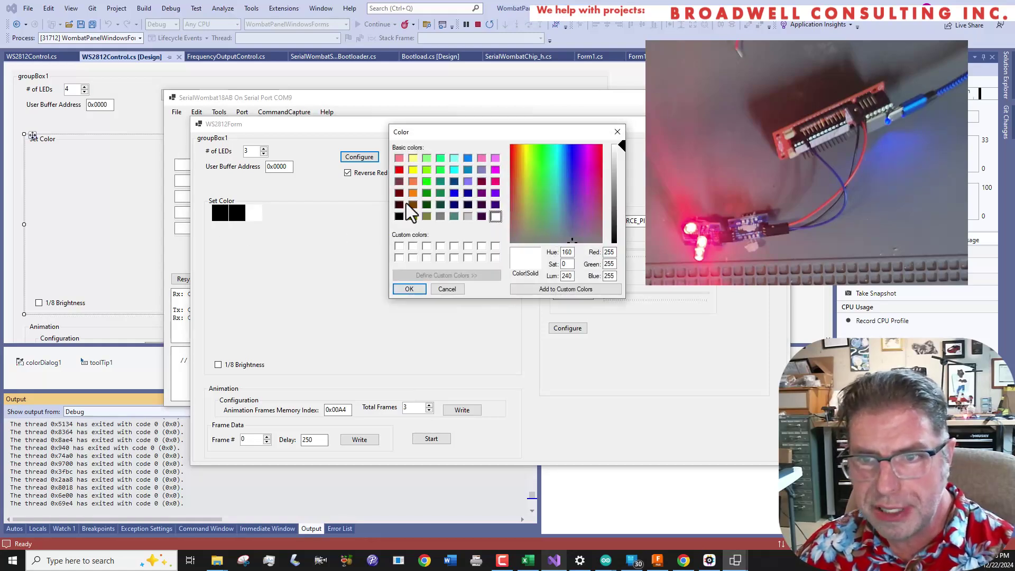
left_click(452, 192)
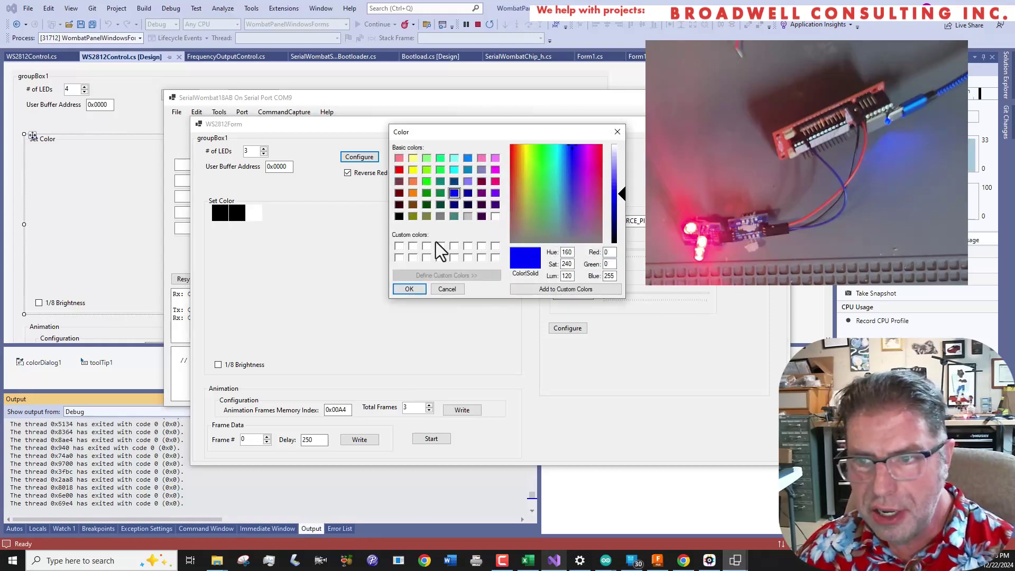
left_click(403, 289)
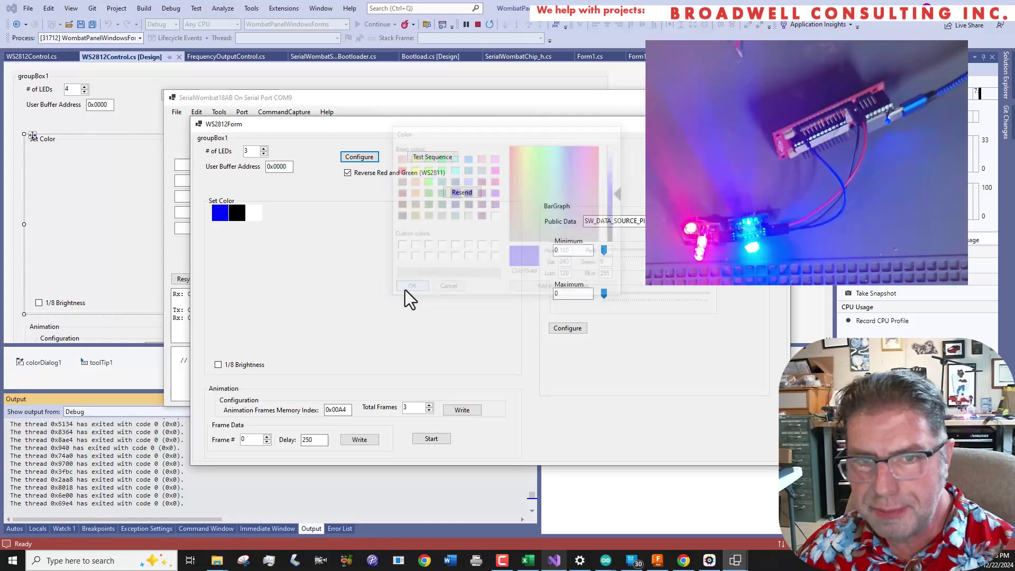
left_click(238, 217)
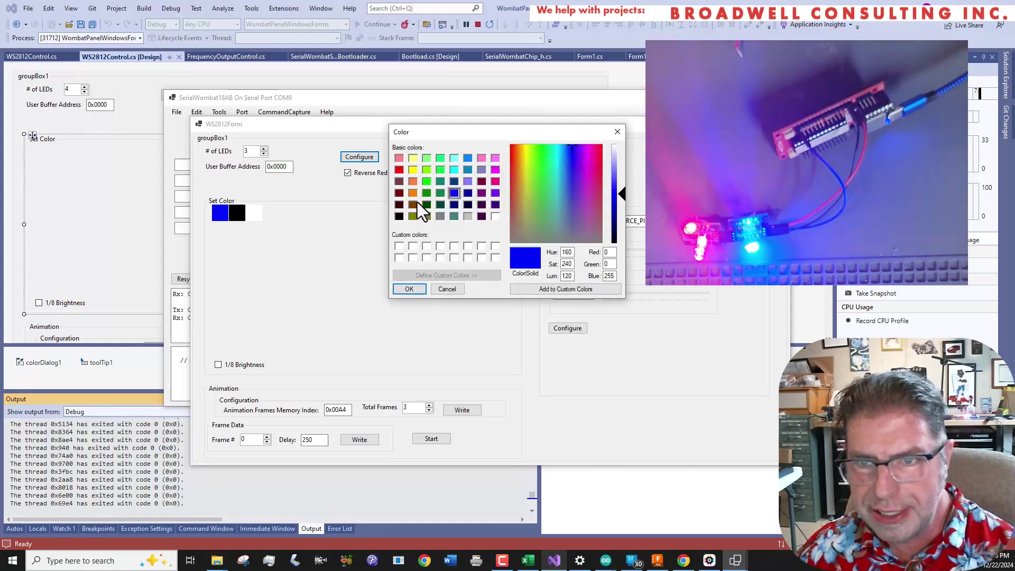
left_click(426, 181)
left_click(405, 289)
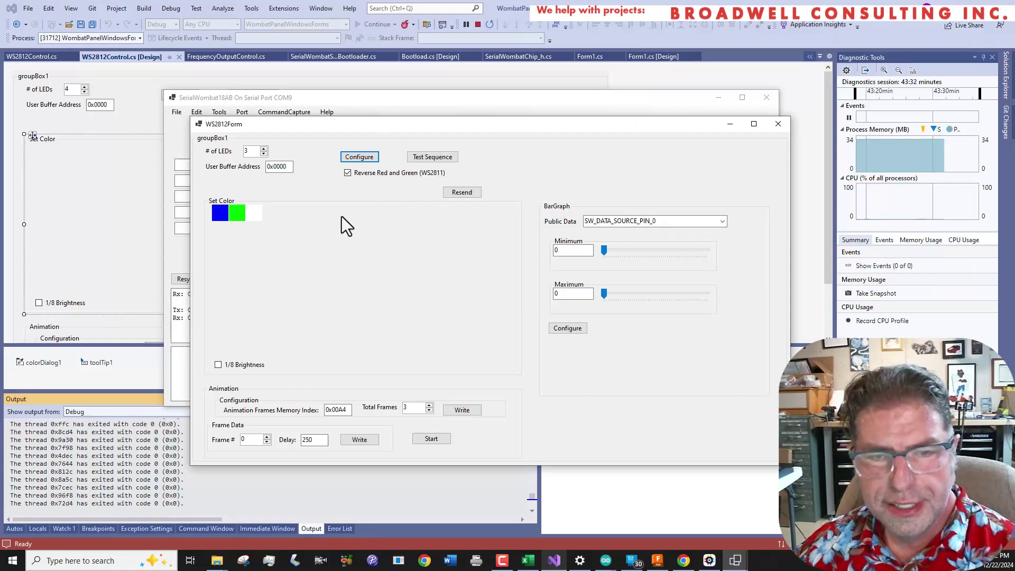
Replace the LED count with 5
double_click(255, 151)
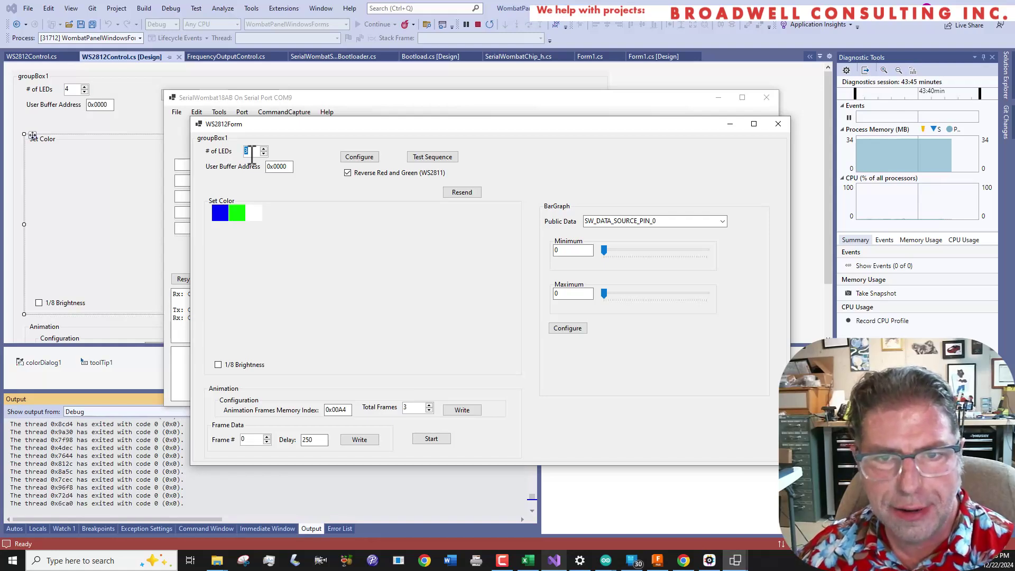
type("5")
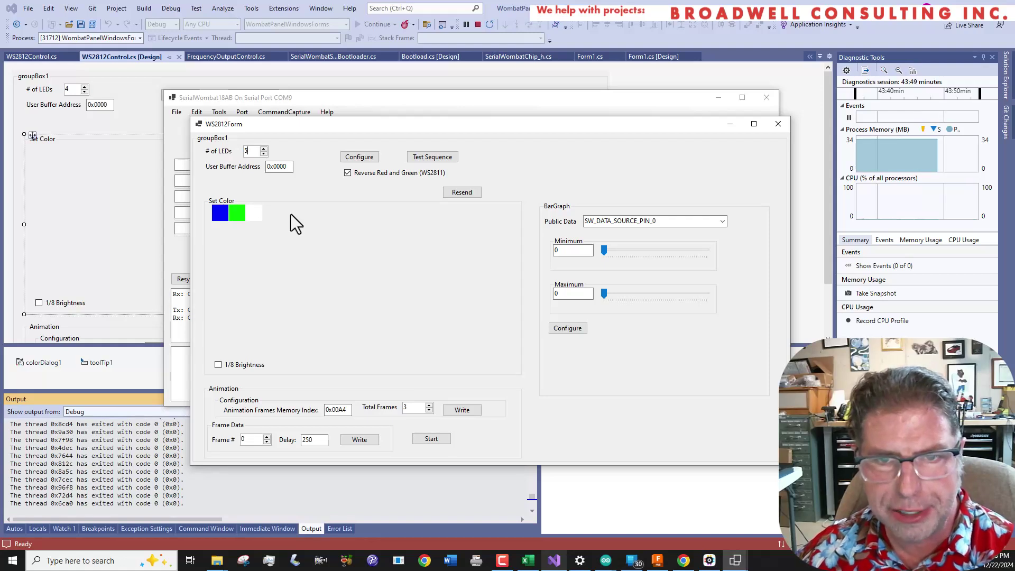
Apply the 5-LED configuration and give the fifth LED a dim red of Red 20
left_click(359, 159)
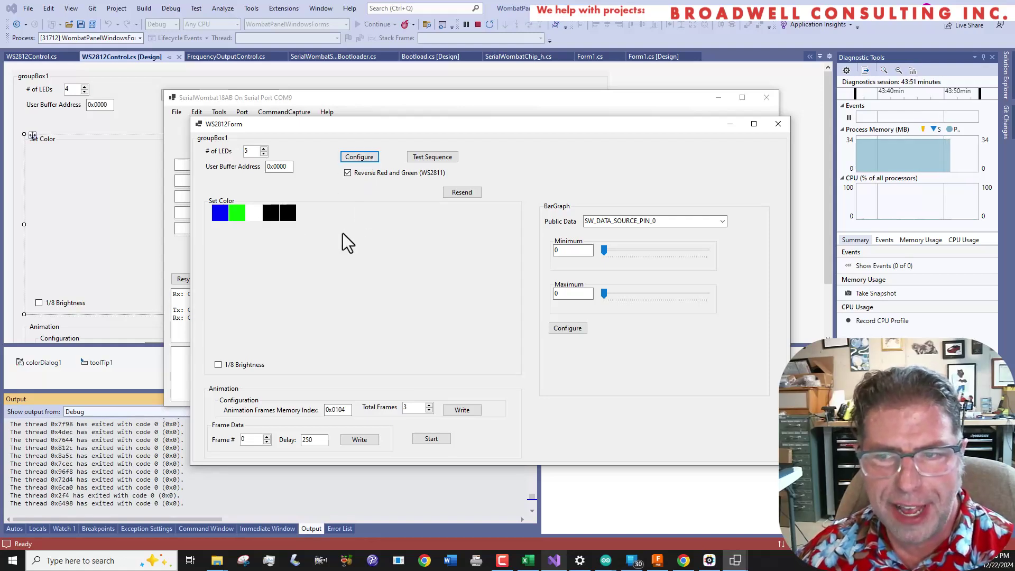
left_click(290, 209)
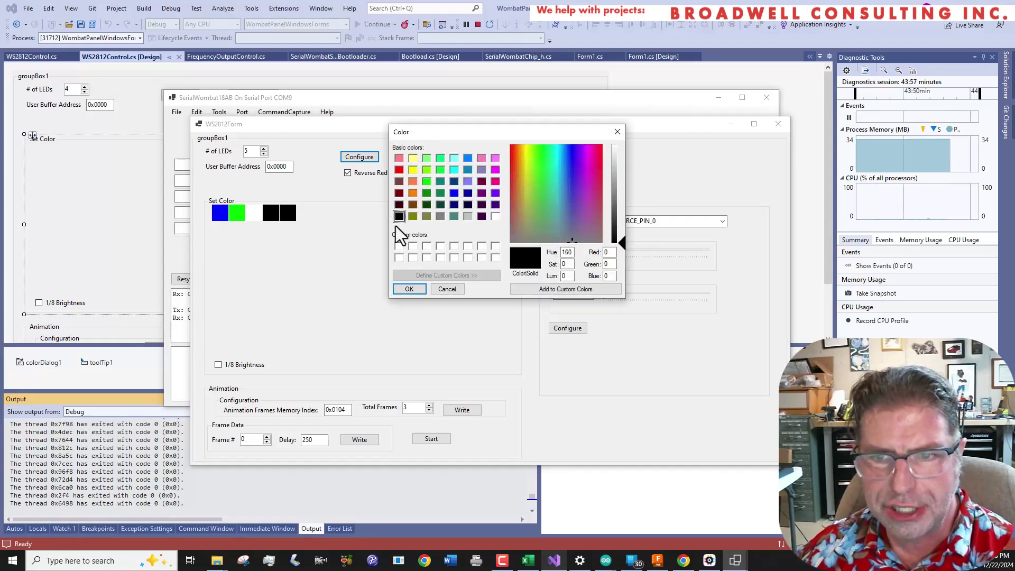
double_click(612, 253)
type("20")
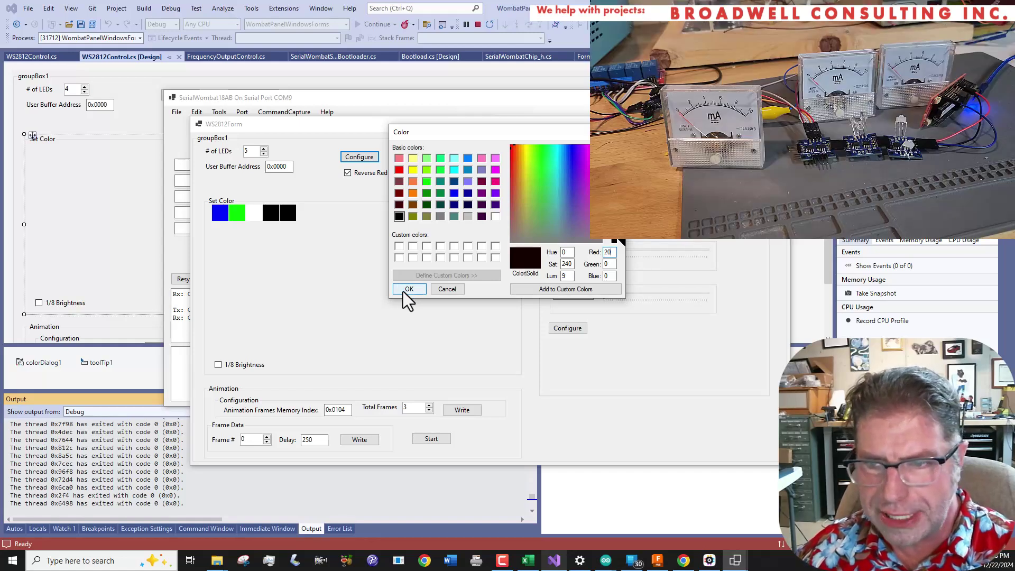
left_click(404, 290)
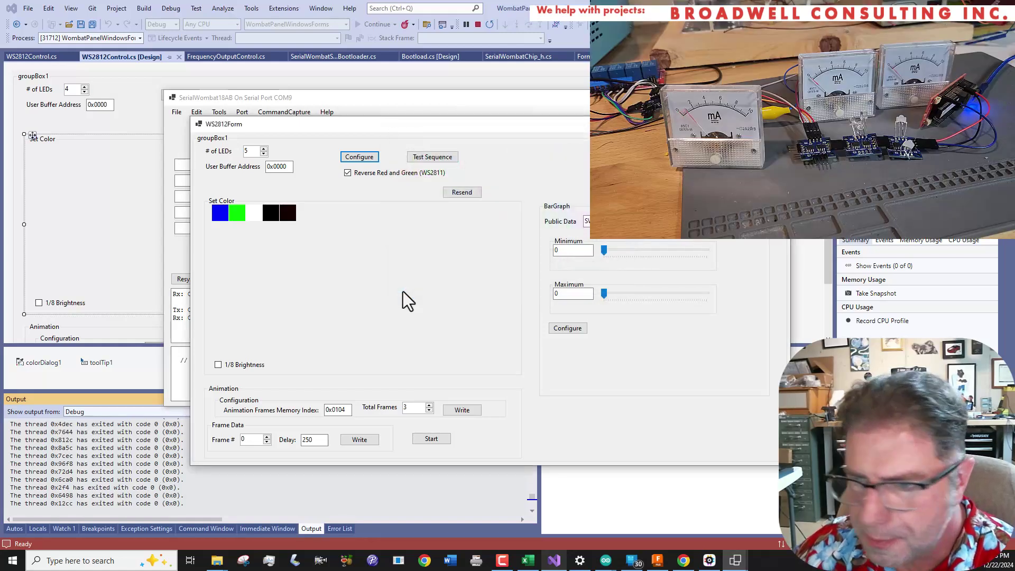
Try Red 60 and then Red 20 on the fifth LED
left_click(285, 213)
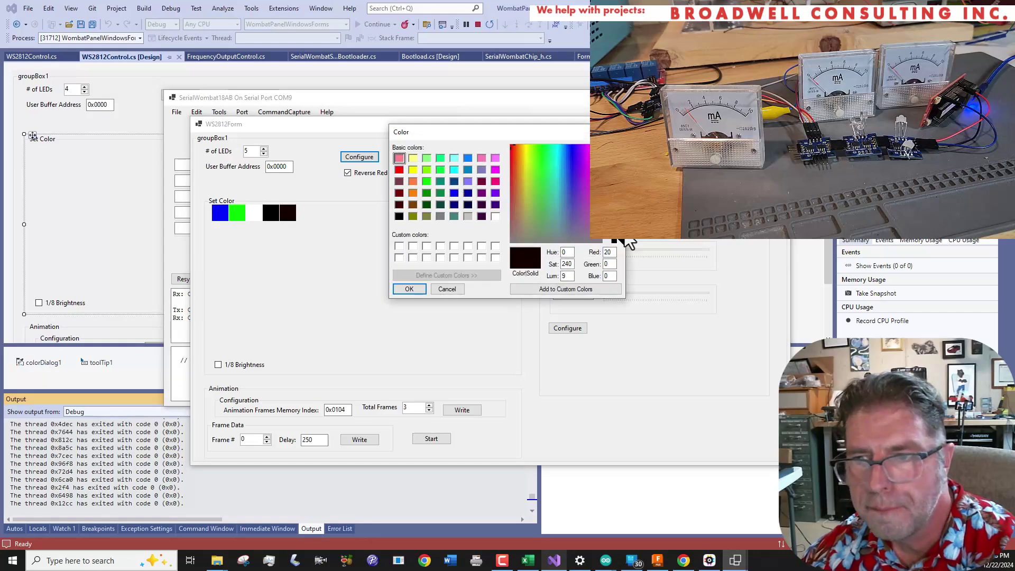
left_click_drag(612, 253, 578, 254)
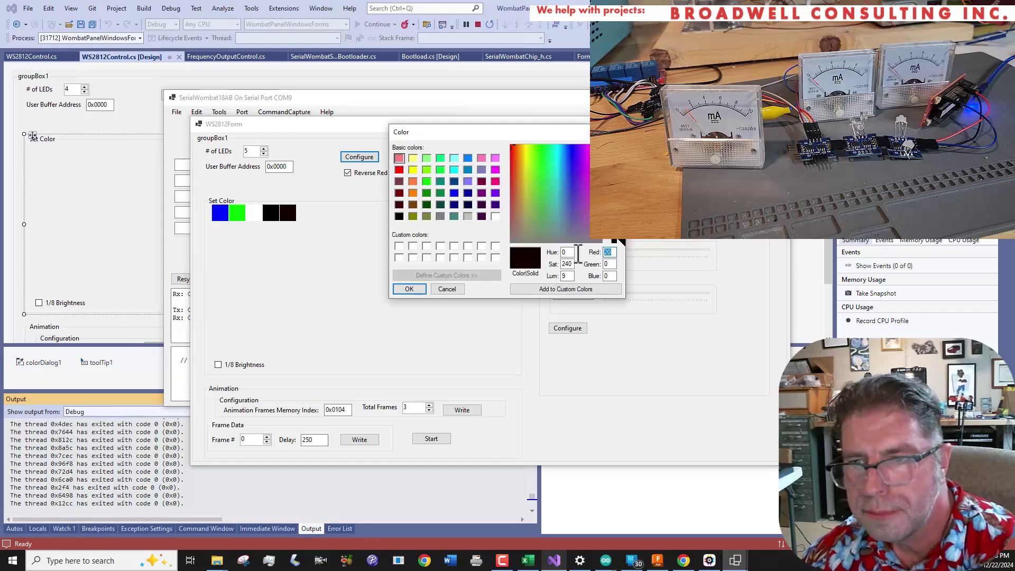
type("60")
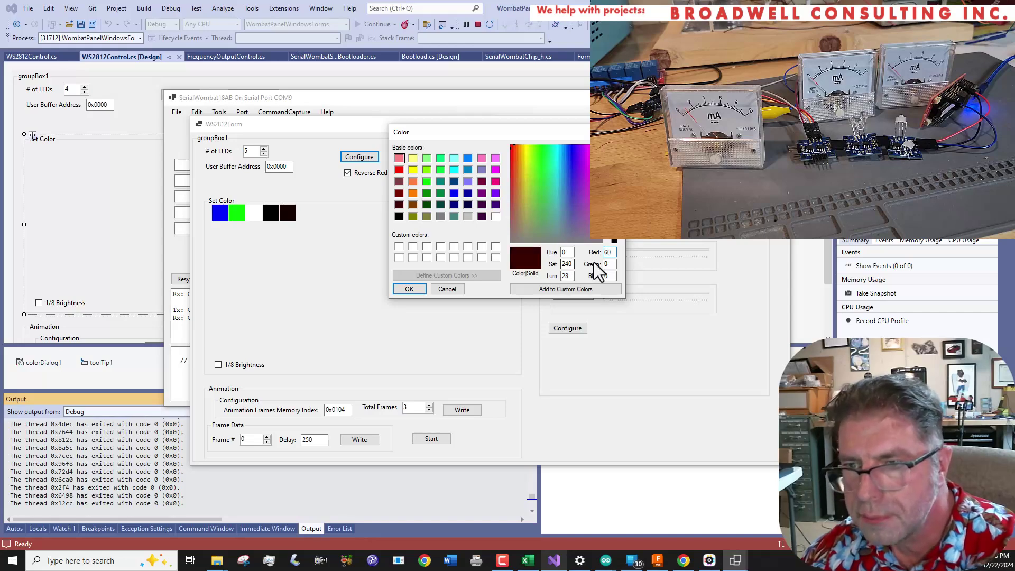
left_click(406, 289)
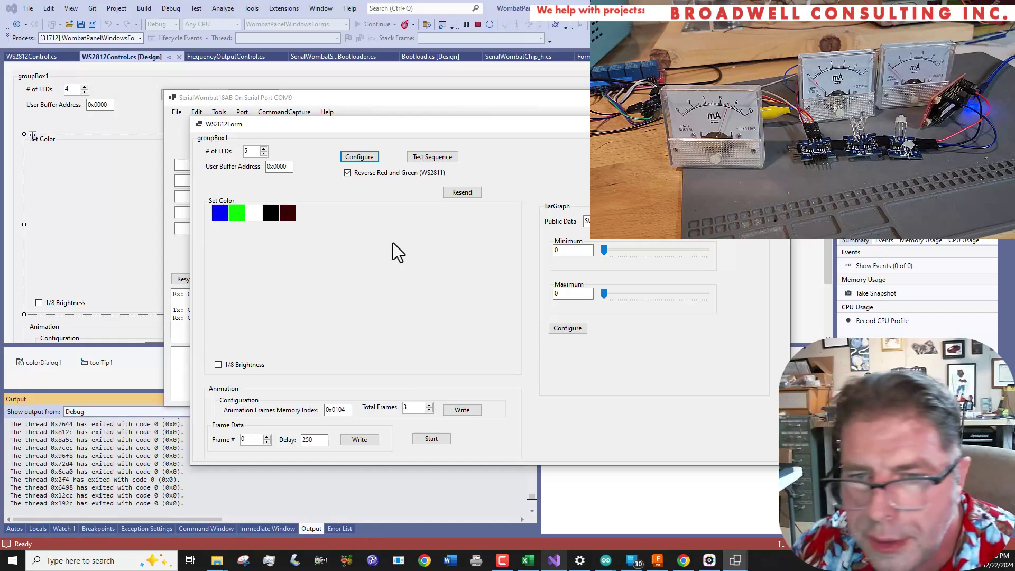
left_click(294, 212)
double_click(608, 252)
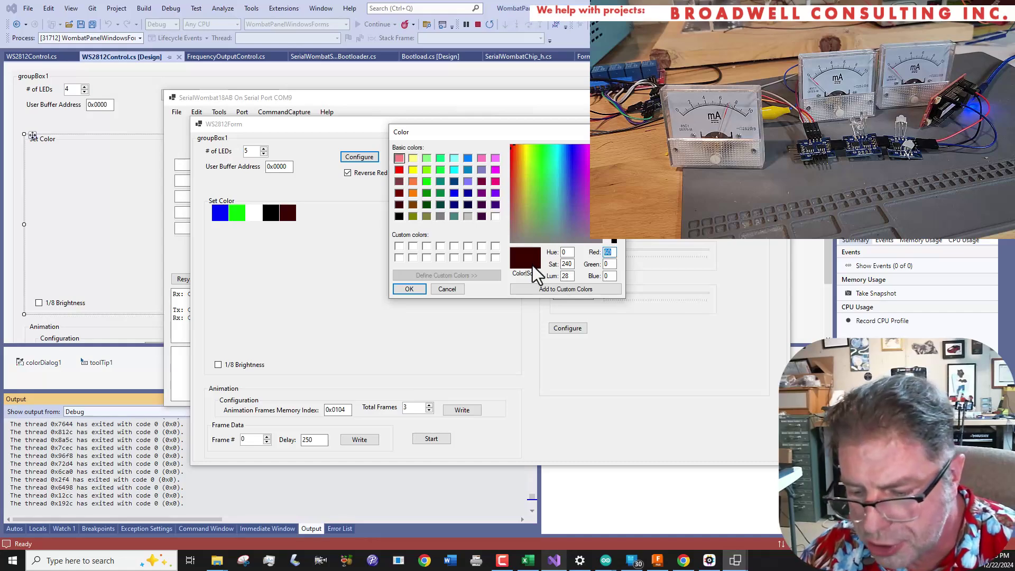
type("20")
left_click(411, 290)
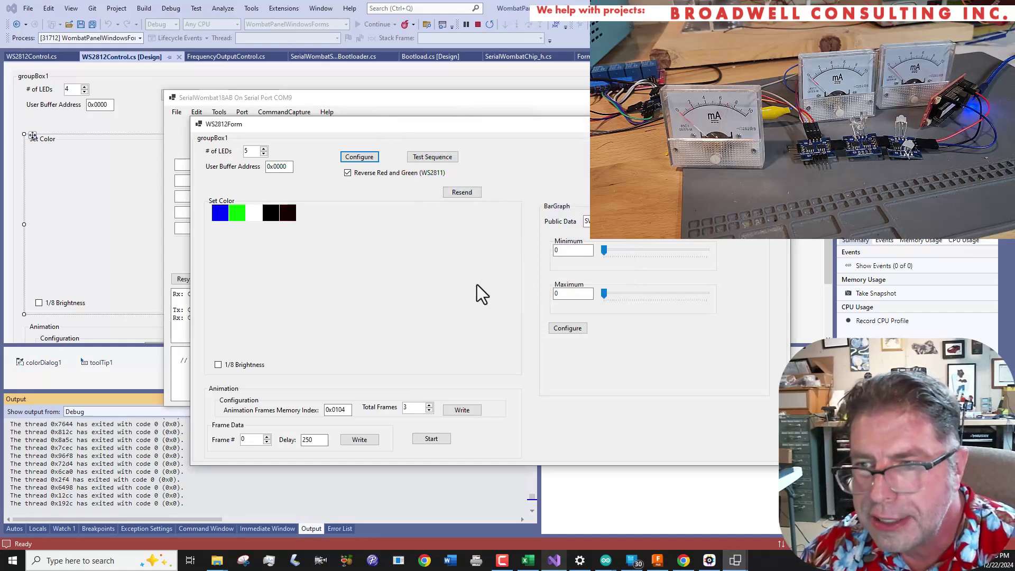
Raise the fifth LED's red to 100, then lower it to 90
left_click(293, 216)
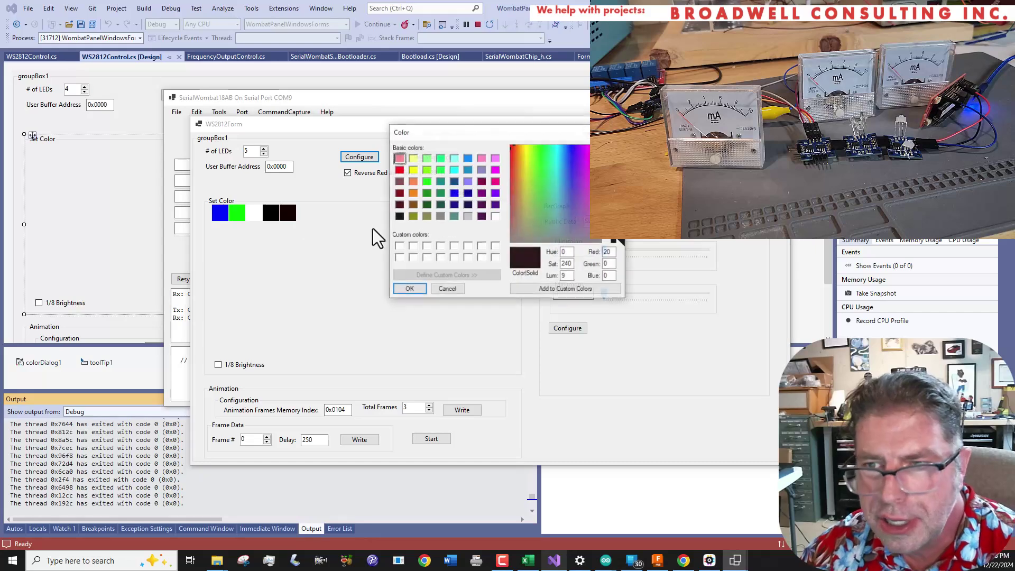
double_click(609, 252)
type("100")
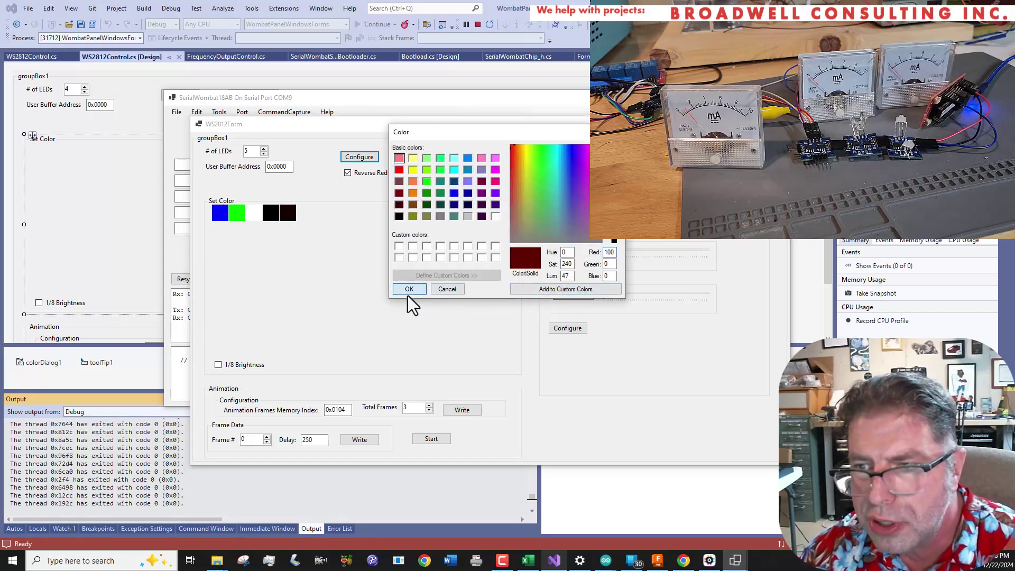
left_click(408, 294)
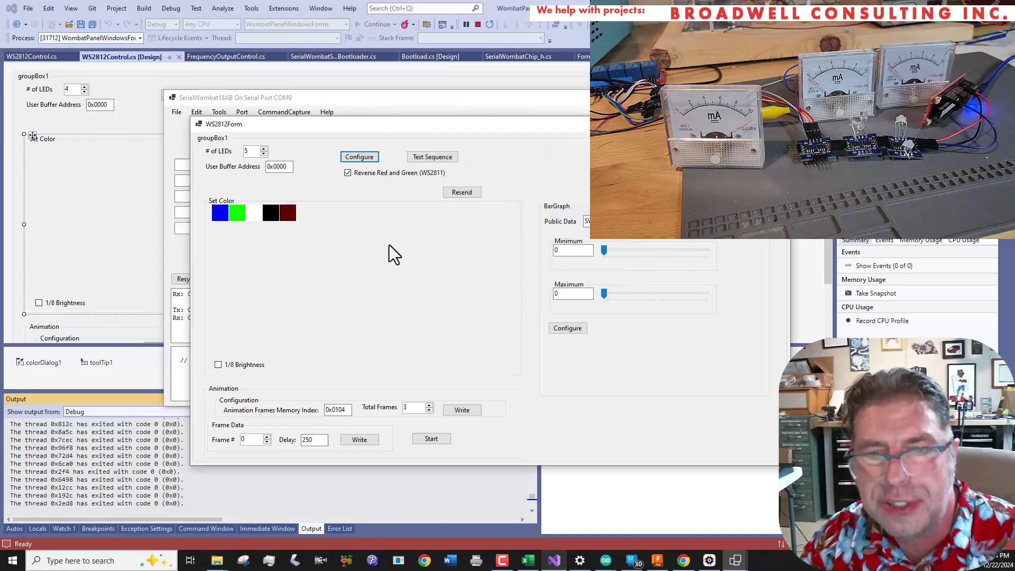
left_click(287, 215)
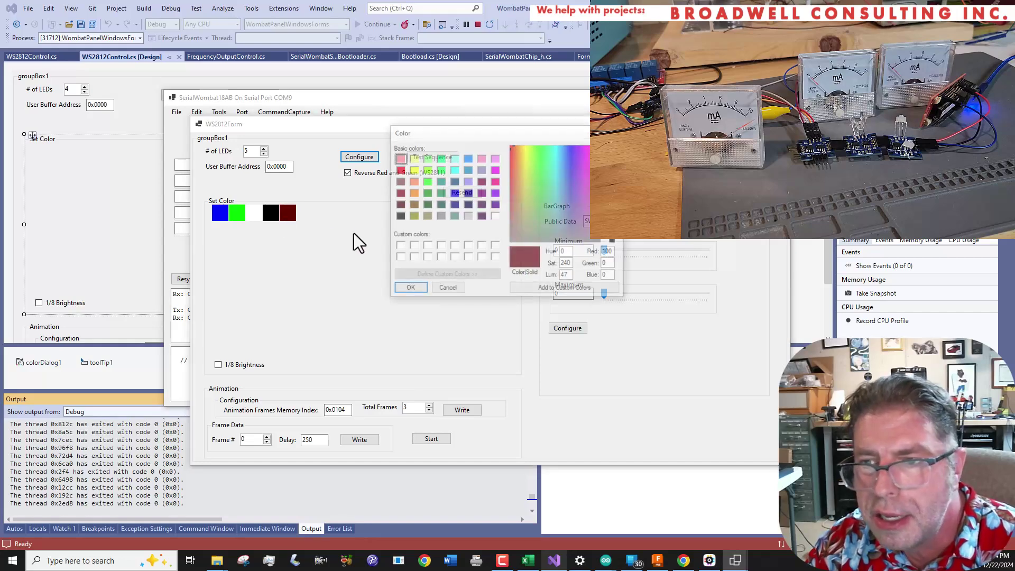
double_click(616, 254)
type("90")
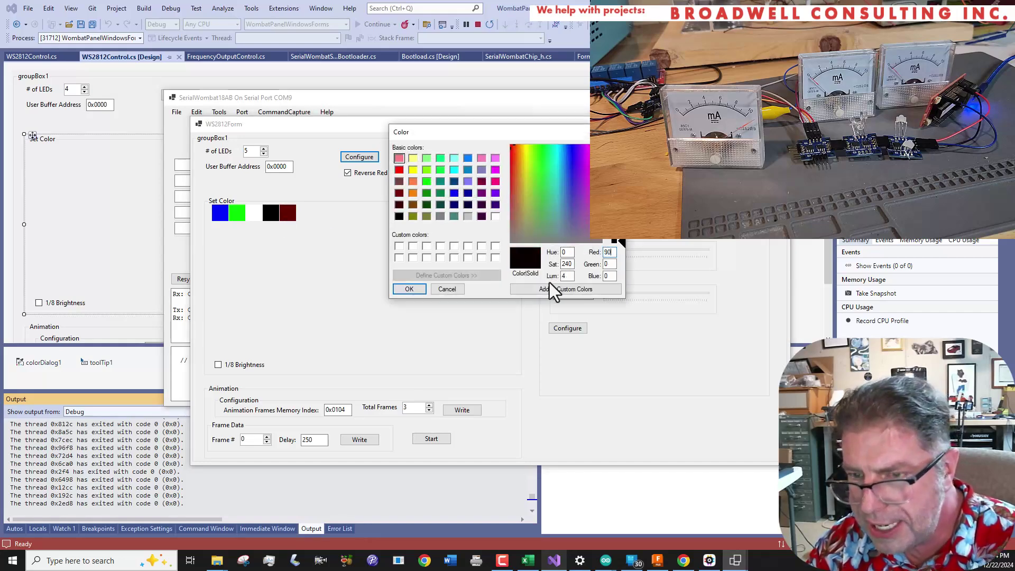
left_click(408, 286)
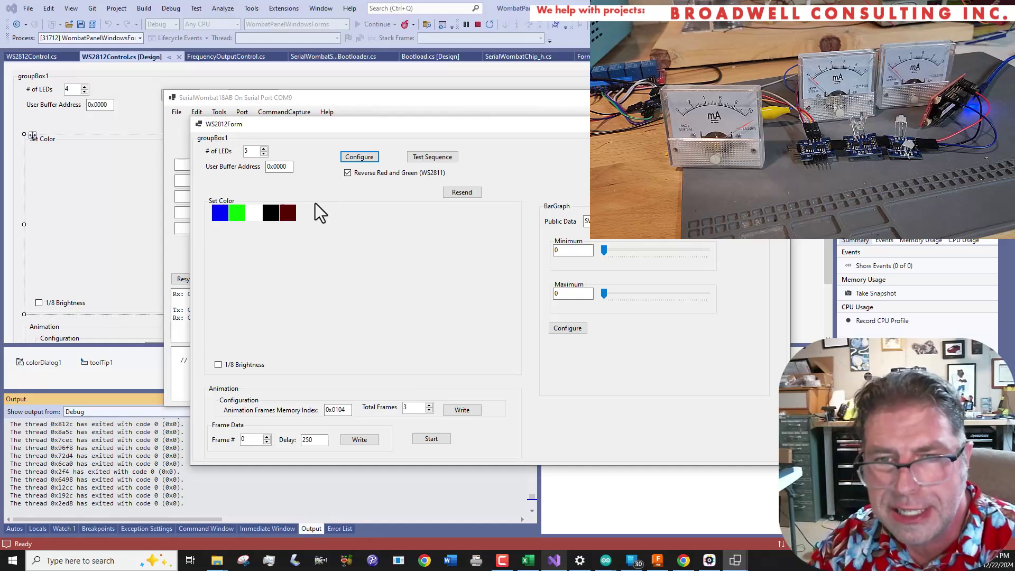
Settle the fifth LED on a dark red with Red 75
left_click(287, 219)
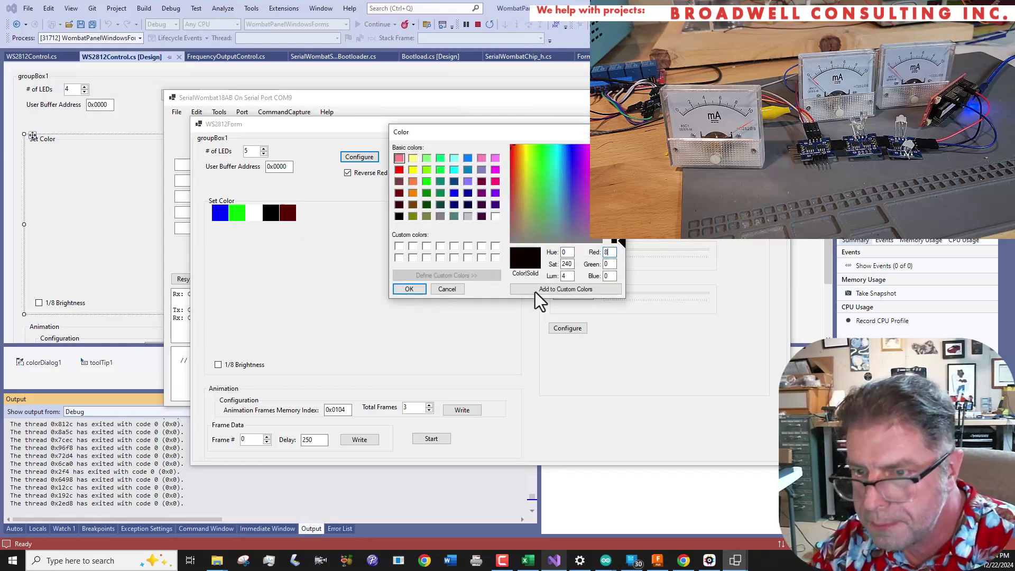
left_click(410, 289)
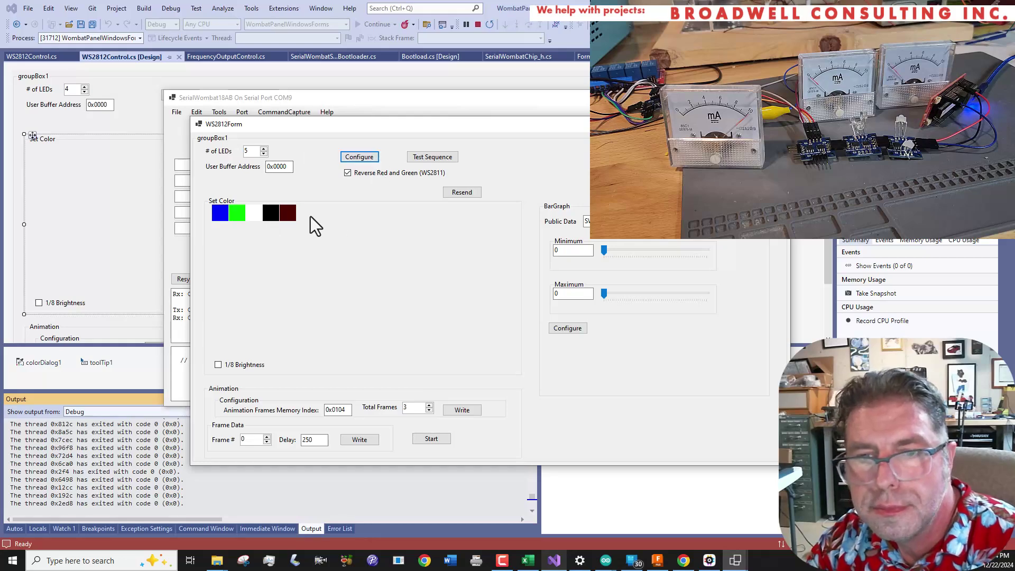
left_click(291, 214)
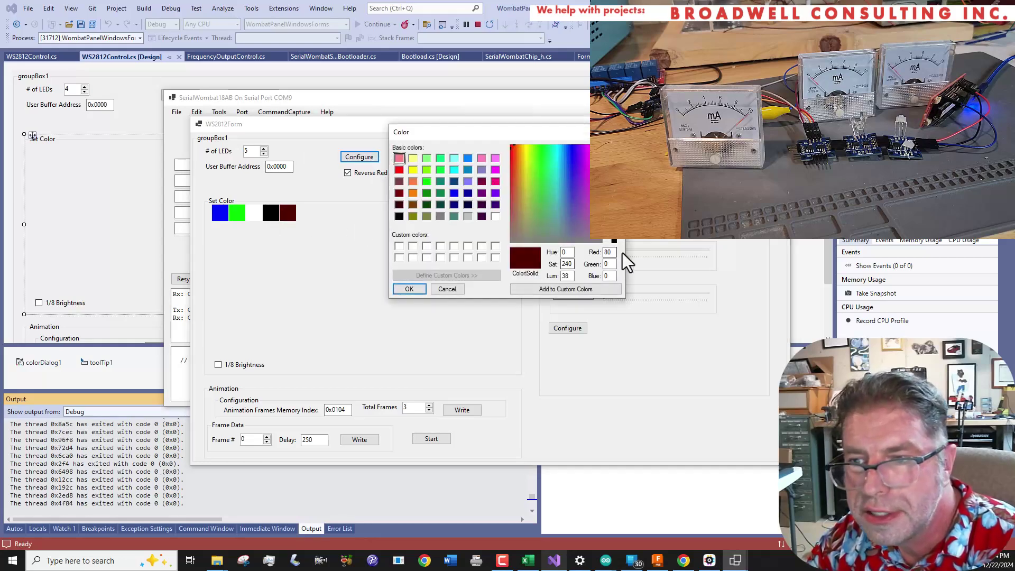
double_click(609, 253)
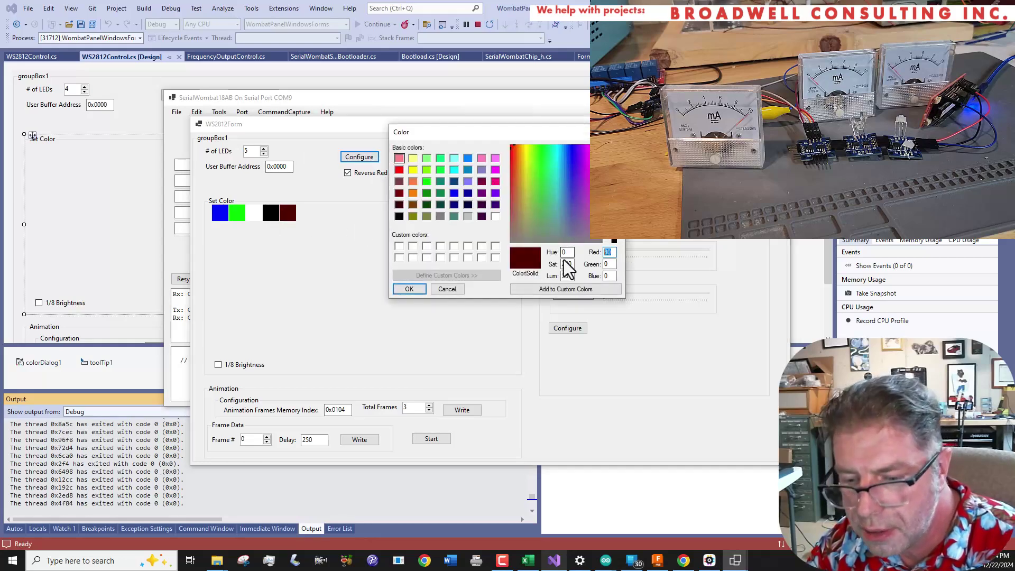
type("75")
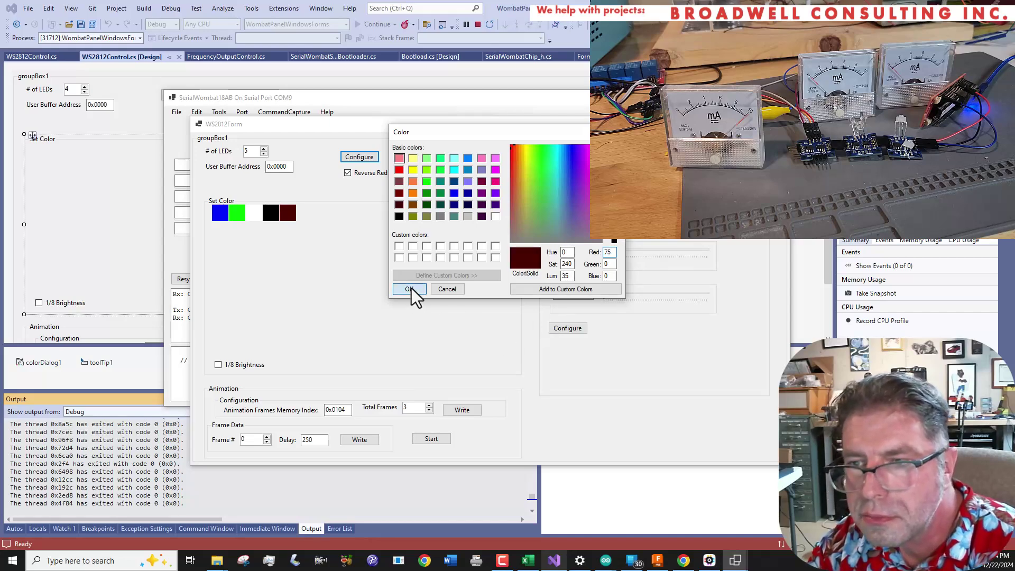
left_click(410, 288)
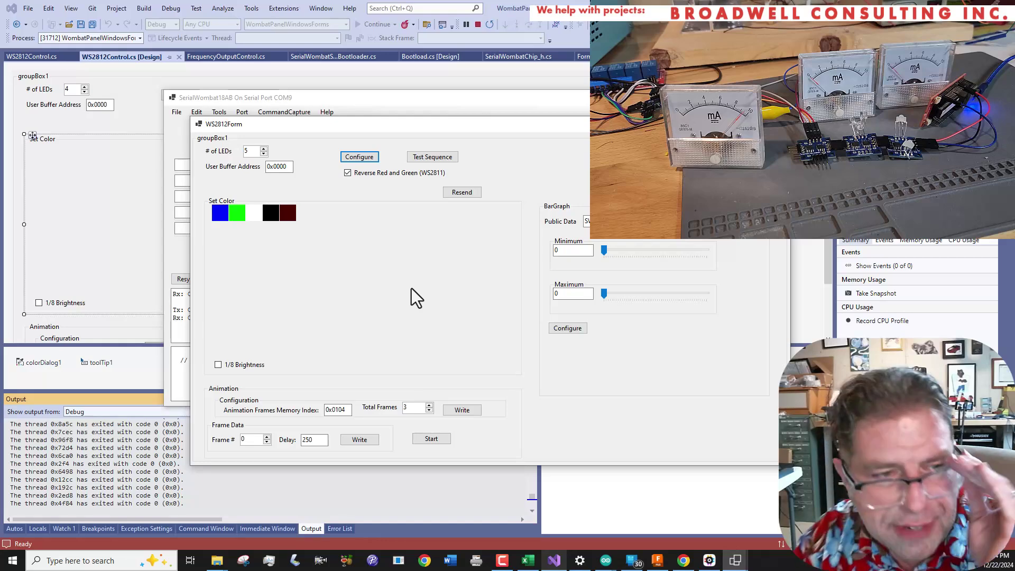
Change the fifth LED's Green value to 38, then to 45
left_click(287, 213)
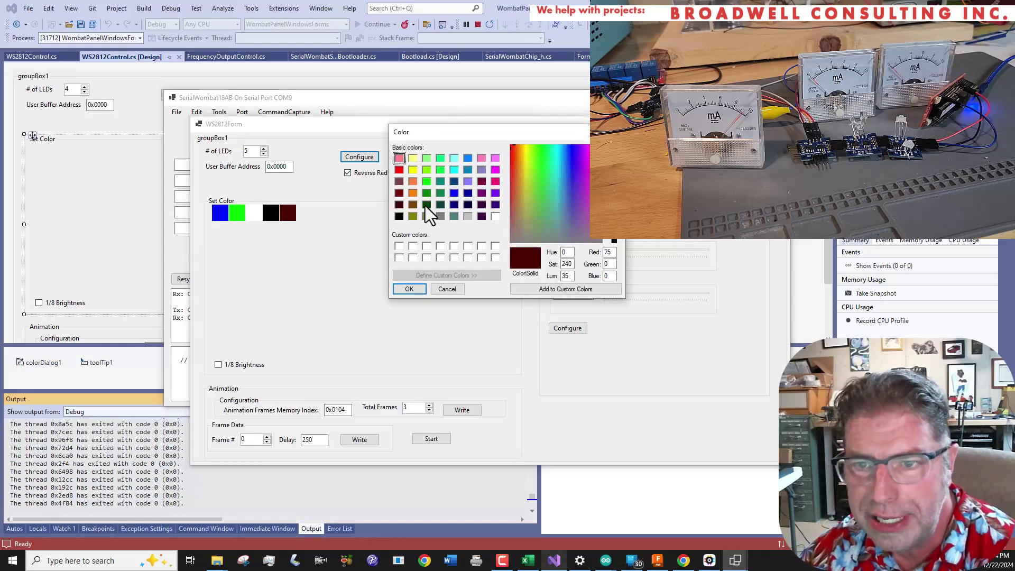
double_click(610, 264)
type("3")
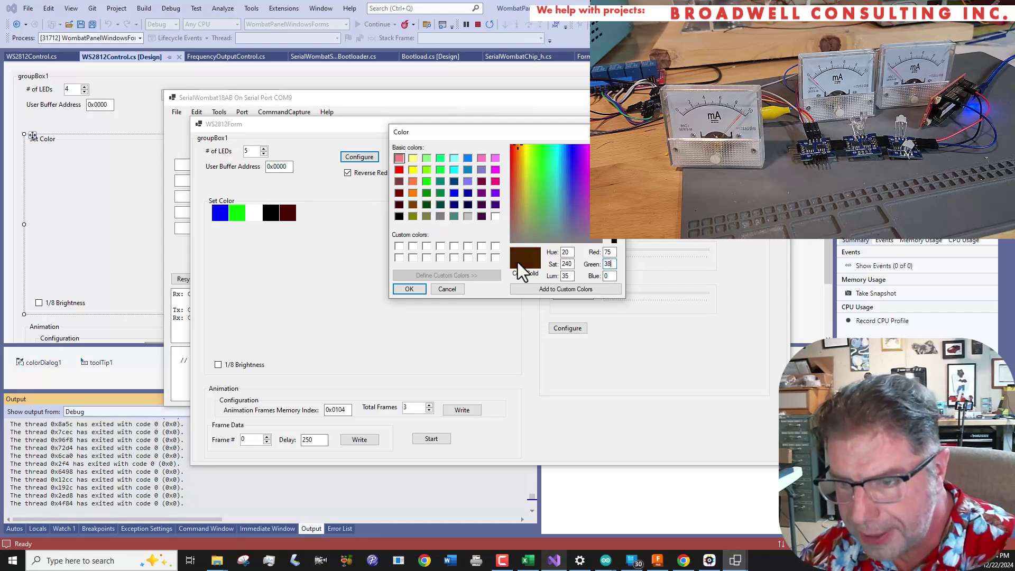
type("8")
left_click(418, 289)
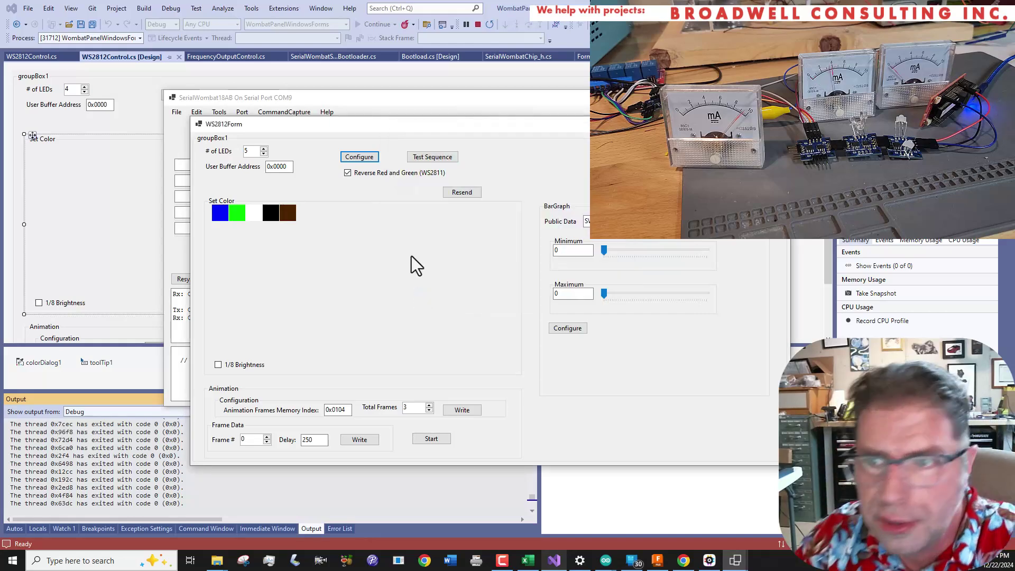
left_click(287, 211)
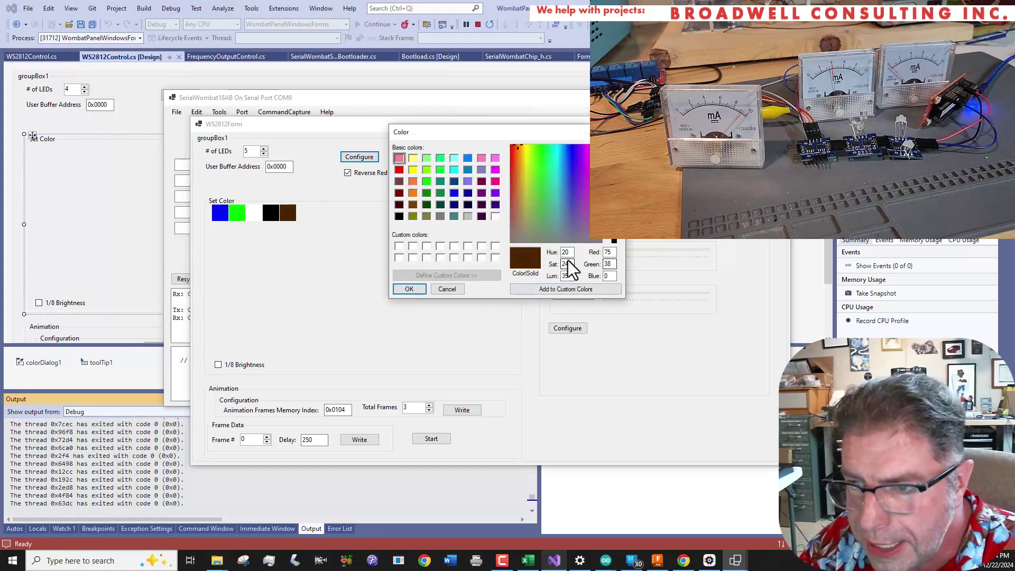
double_click(608, 263)
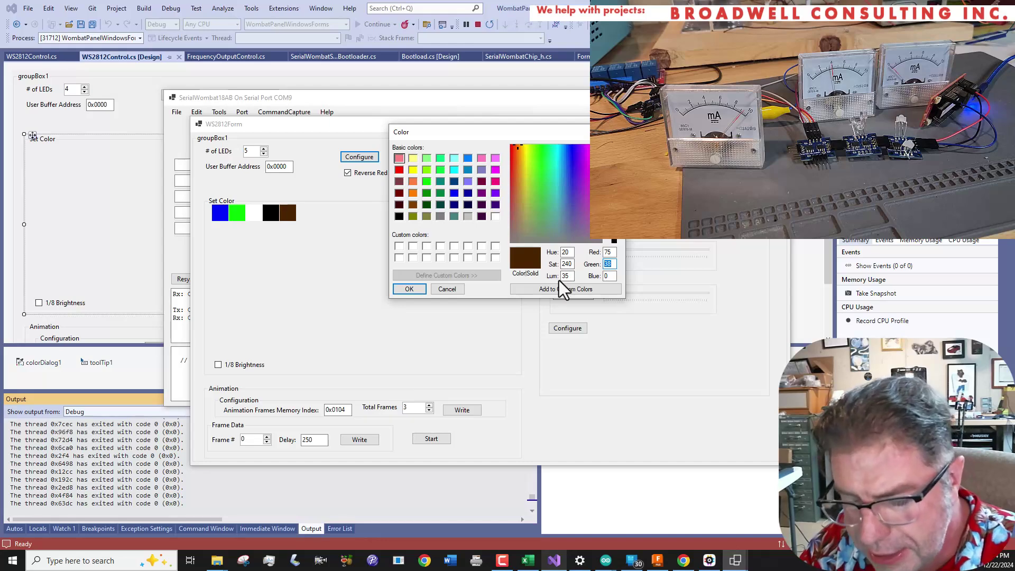
type("45")
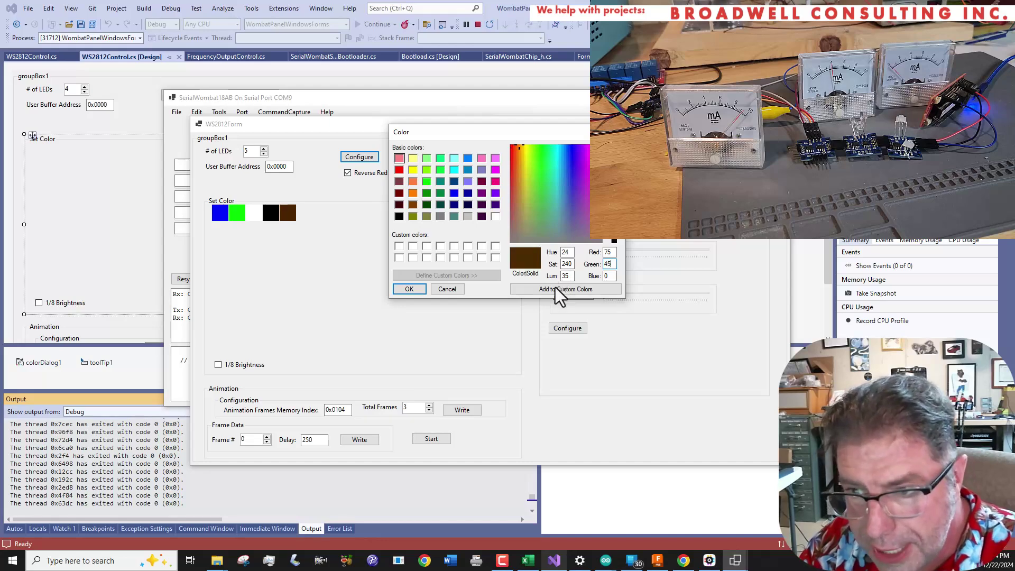
left_click(409, 289)
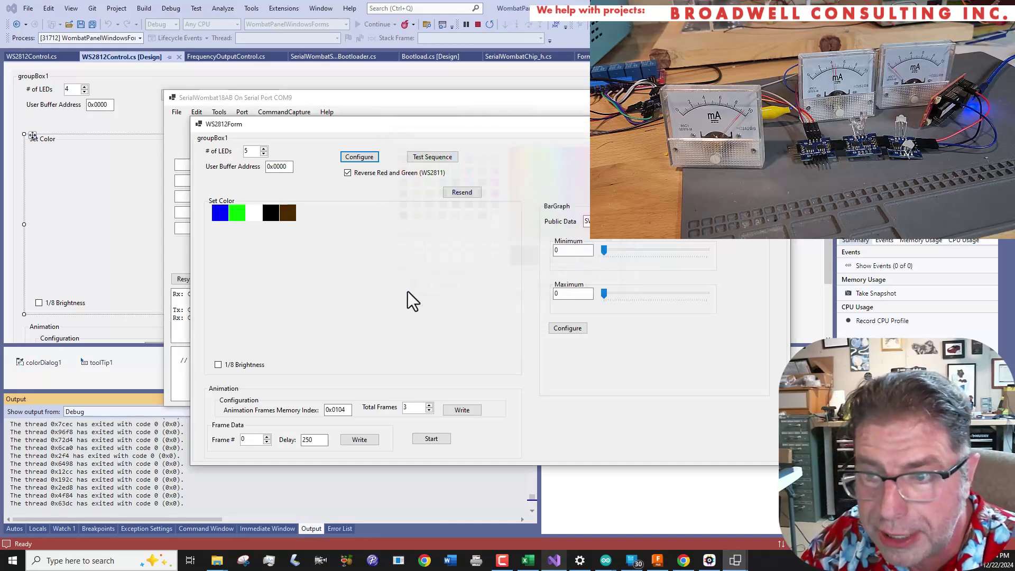
Change the fifth LED's Blue value to 20, then to 65
left_click(290, 216)
double_click(612, 276)
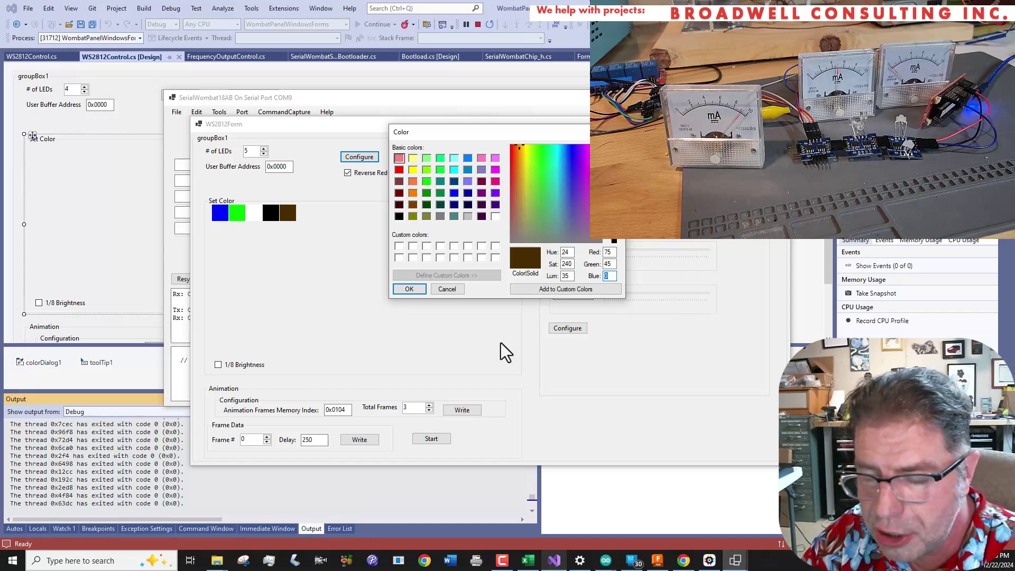
type("20")
left_click(408, 290)
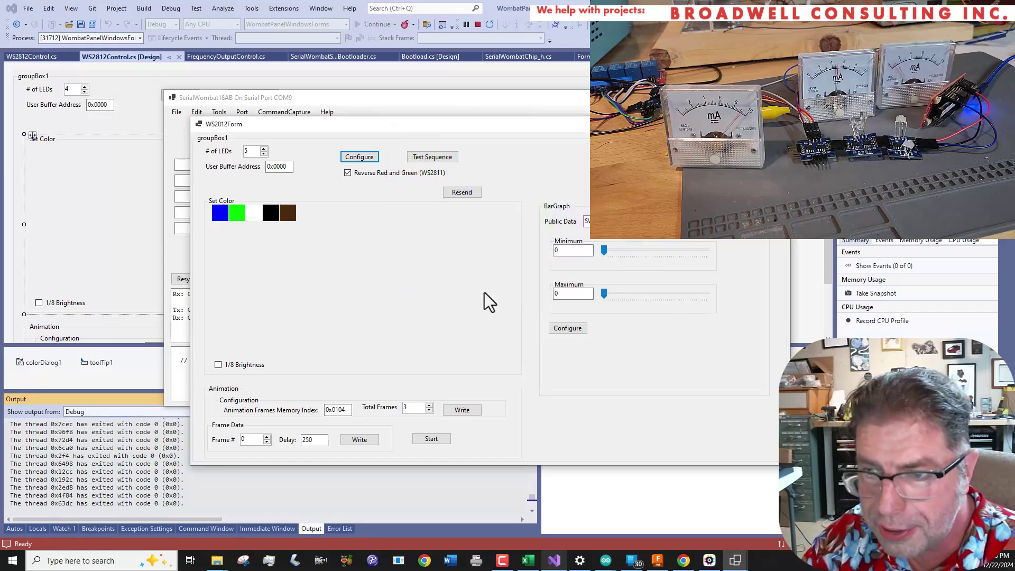
left_click(286, 213)
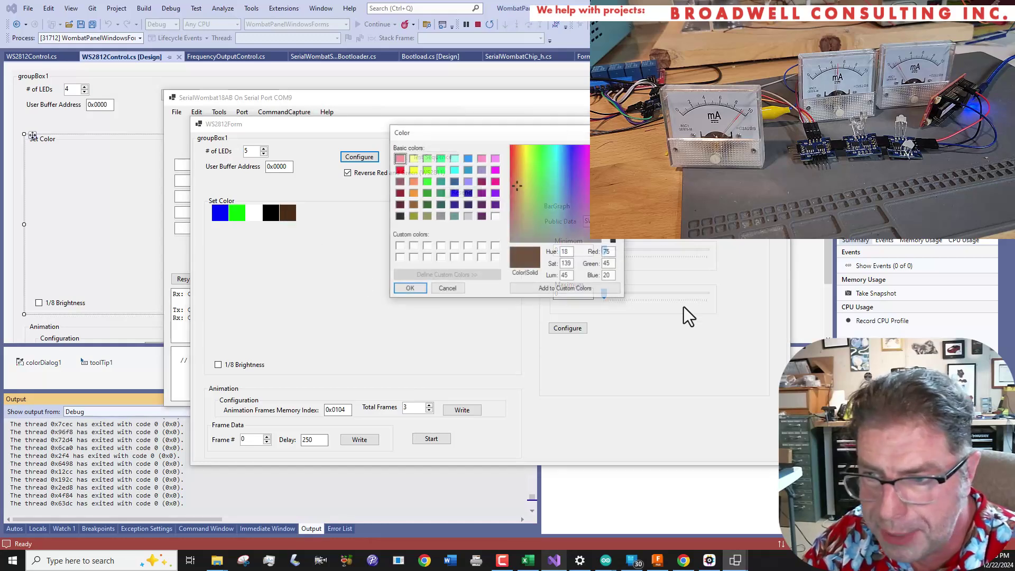
double_click(607, 275)
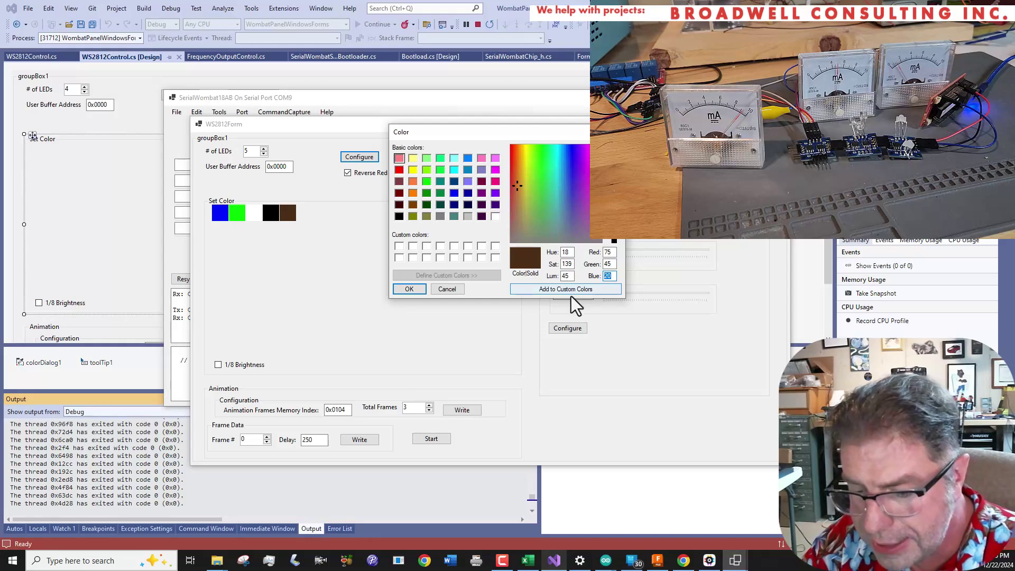
type("65")
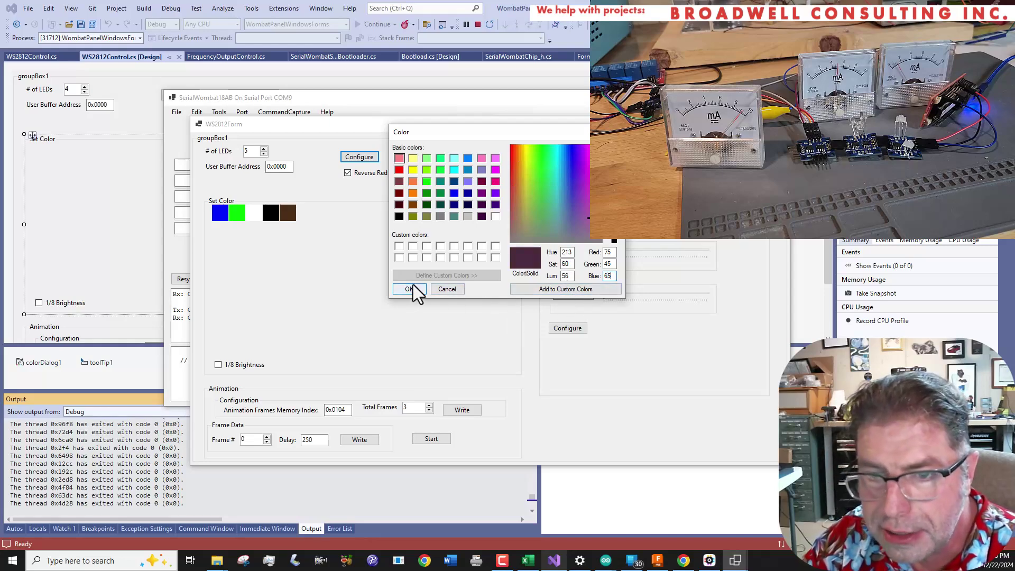
left_click(411, 289)
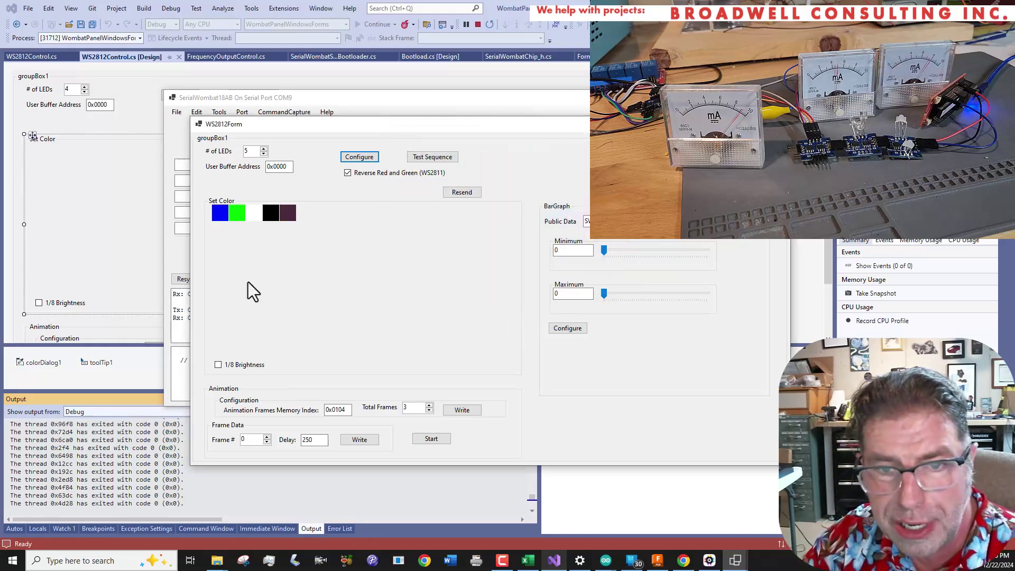
Set the white third LED and the blue first LED to the pure red basic colour
left_click(252, 219)
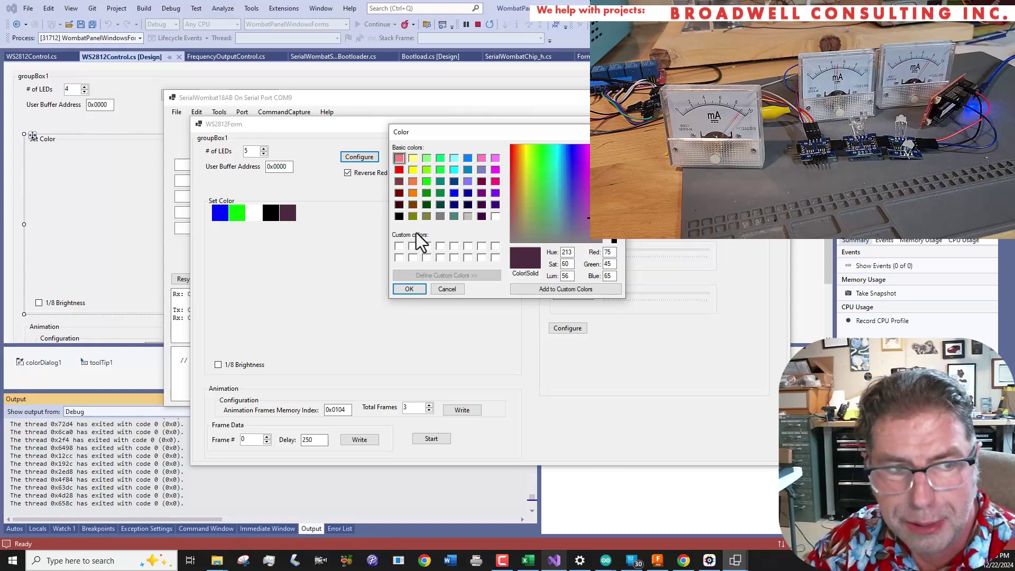
double_click(610, 252)
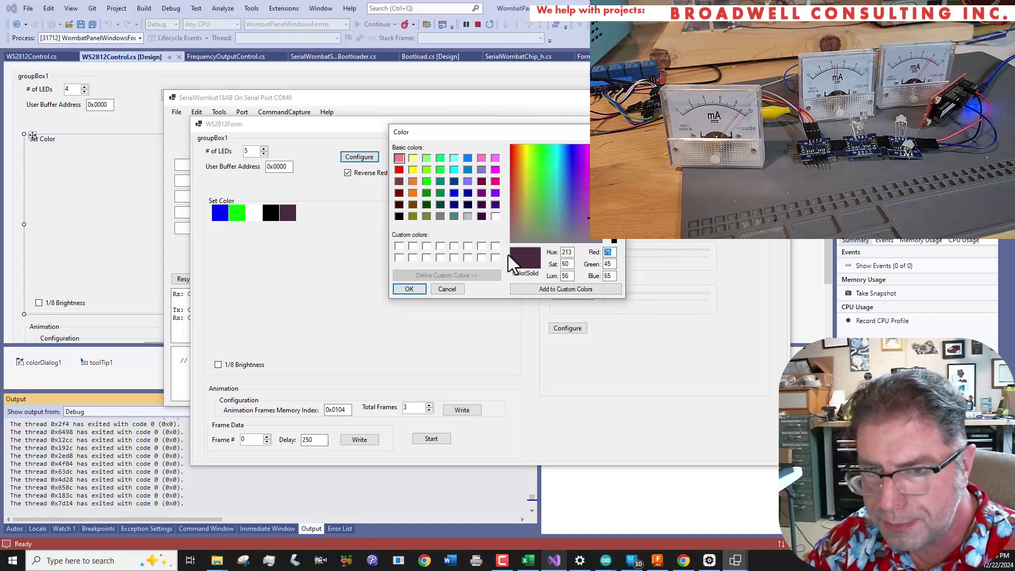
left_click(399, 170)
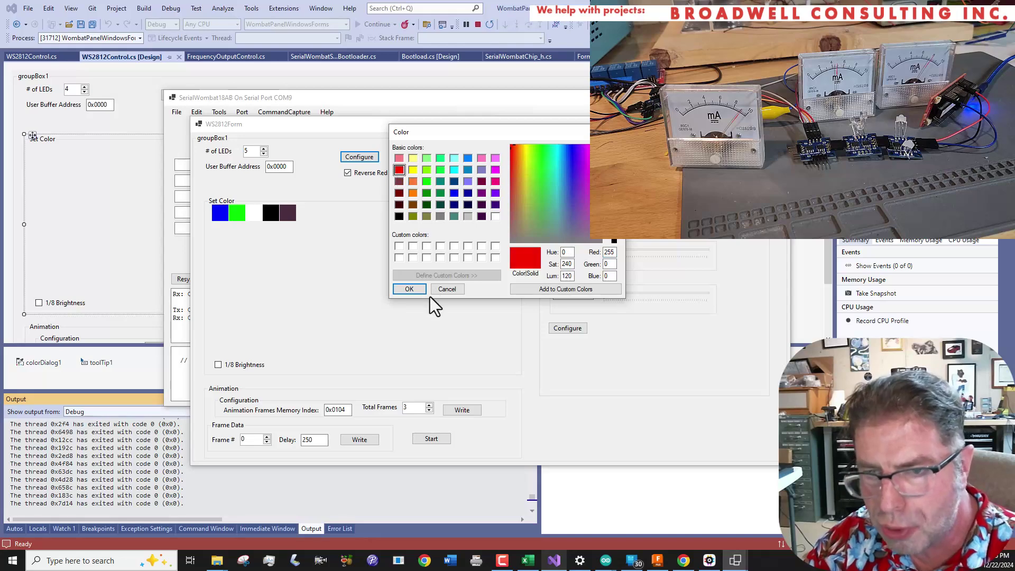
left_click(414, 289)
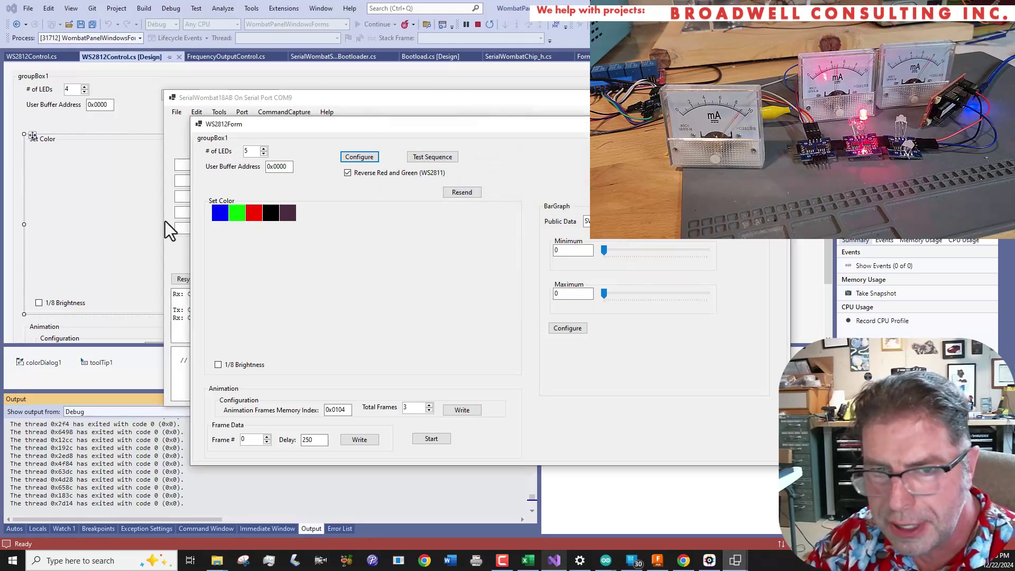
left_click(224, 211)
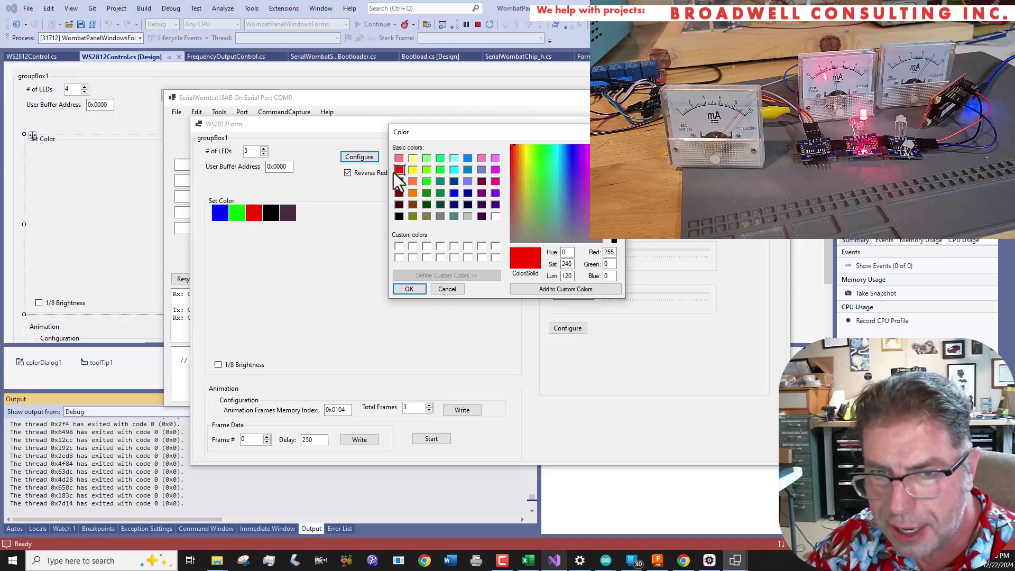
left_click(404, 289)
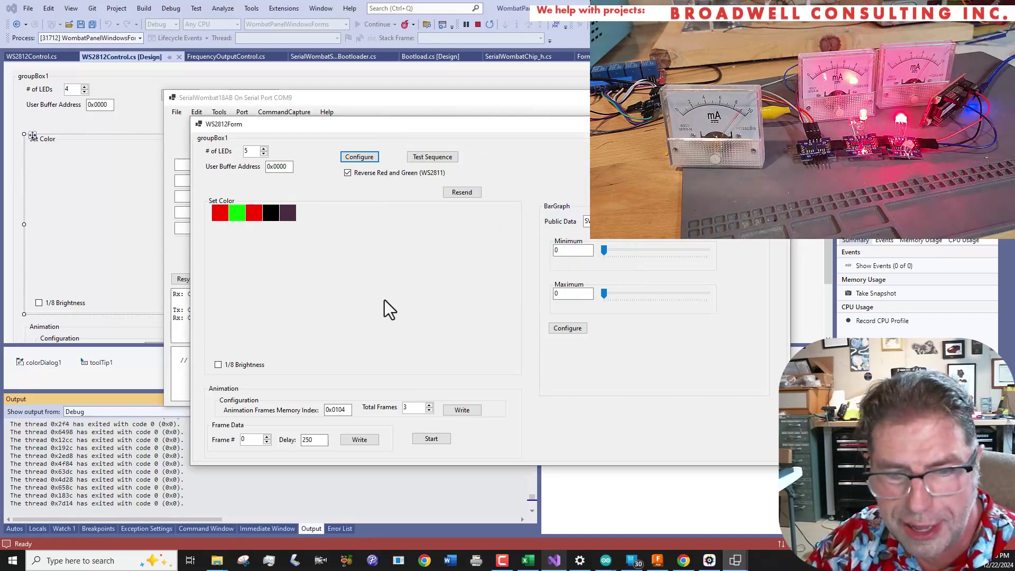